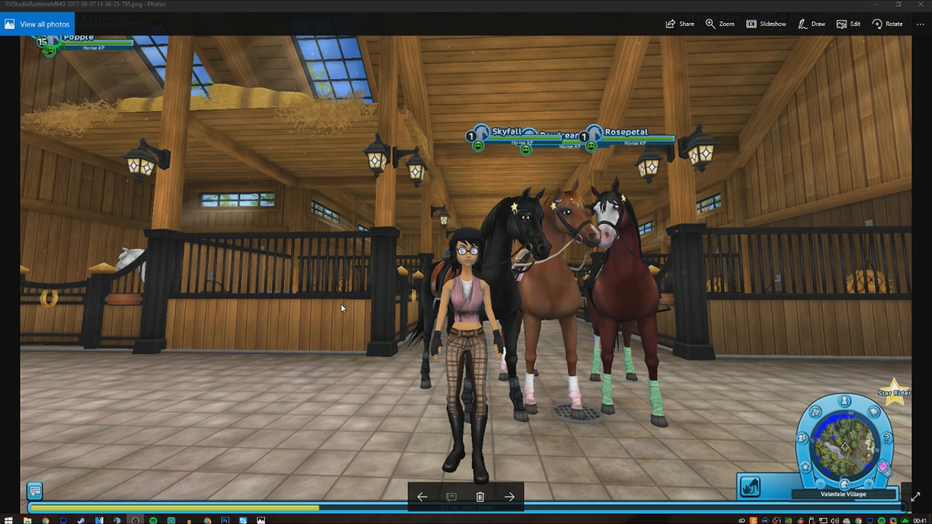
Open the stable screenshot in Adobe Photoshop CC 2015 and make it the default app for .png files
{"action": "left_click", "coordinate": [226, 519]}
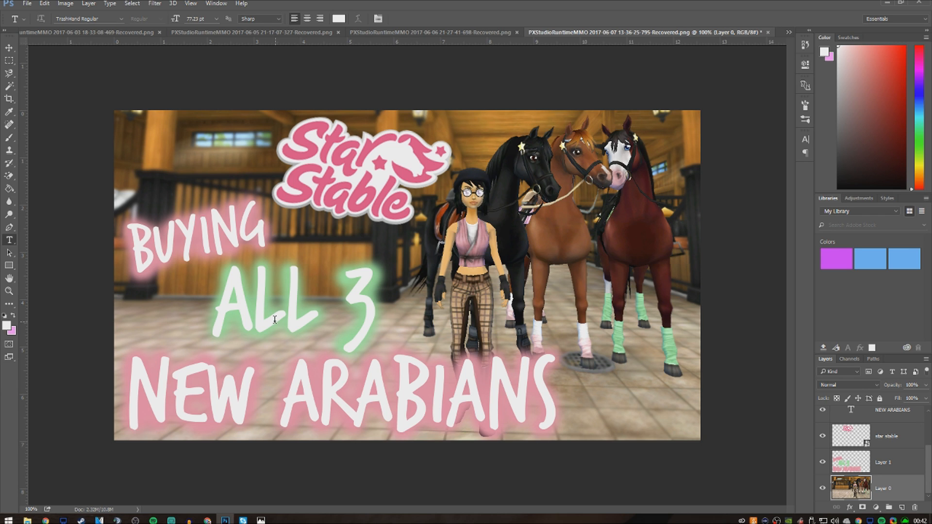
{"action": "left_click", "coordinate": [261, 520]}
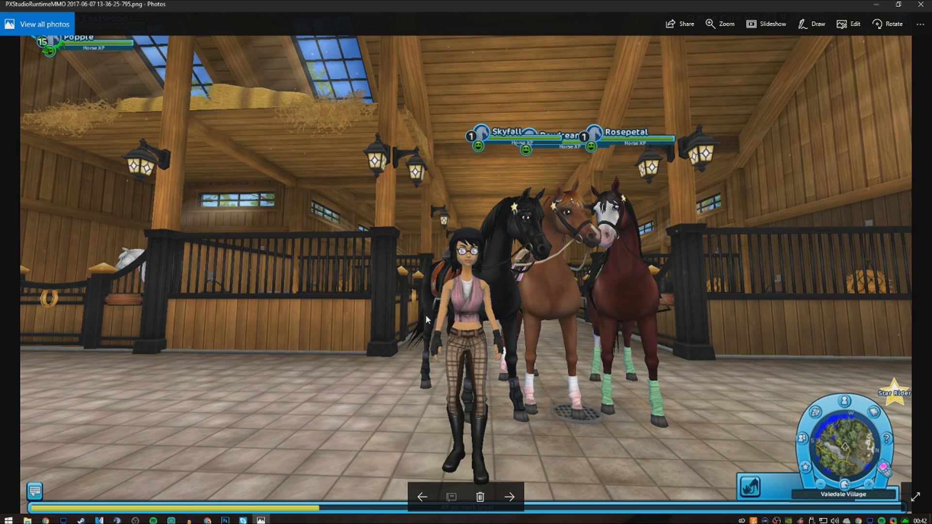
{"action": "right_click", "coordinate": [419, 282]}
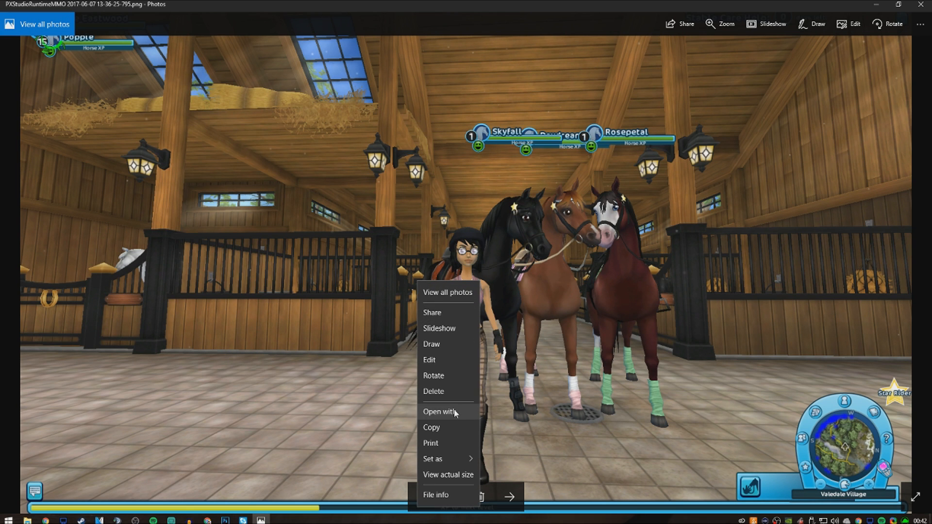
{"action": "left_click", "coordinate": [455, 412]}
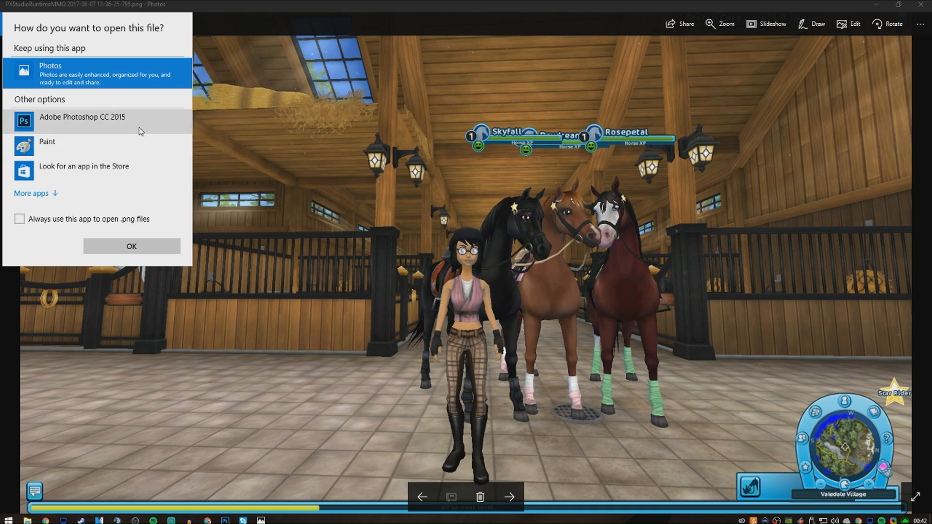
{"action": "left_click", "coordinate": [136, 124]}
{"action": "left_click", "coordinate": [19, 219]}
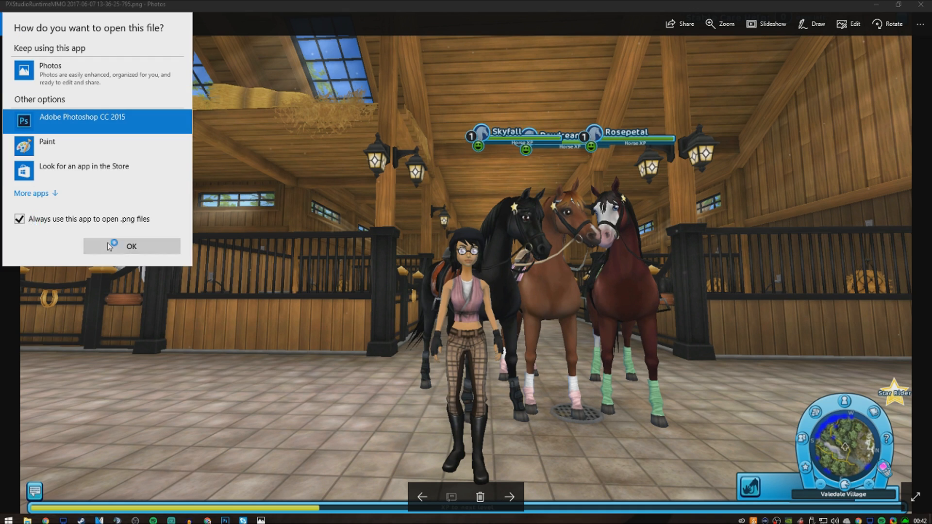
{"action": "left_click", "coordinate": [132, 246]}
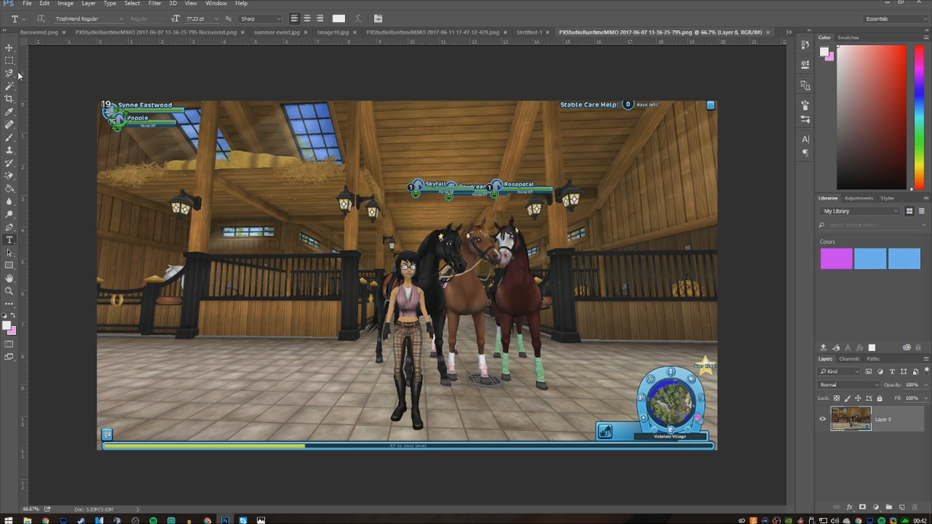
Frame a crop at the original ratio around the character and three horses, excluding the game's interface elements
{"action": "left_click", "coordinate": [9, 100]}
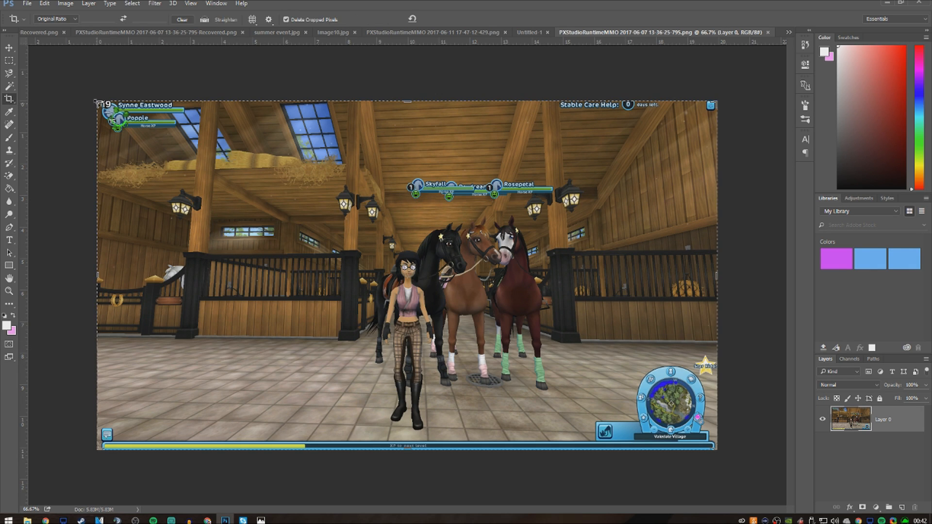
{"action": "left_click_drag", "start_coordinate": [99, 104], "coordinate": [179, 182]}
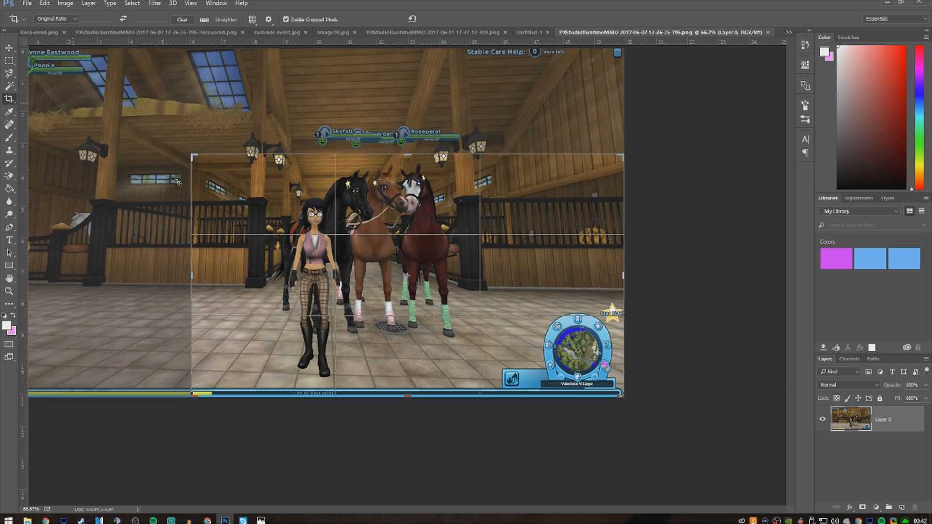
{"action": "left_click_drag", "start_coordinate": [339, 255], "coordinate": [430, 263]}
{"action": "left_click_drag", "start_coordinate": [193, 155], "coordinate": [214, 169]}
{"action": "left_click_drag", "start_coordinate": [231, 206], "coordinate": [257, 223]}
{"action": "left_click_drag", "start_coordinate": [347, 262], "coordinate": [395, 257]}
{"action": "left_click_drag", "start_coordinate": [213, 168], "coordinate": [211, 163]}
{"action": "left_click_drag", "start_coordinate": [417, 257], "coordinate": [419, 258]}
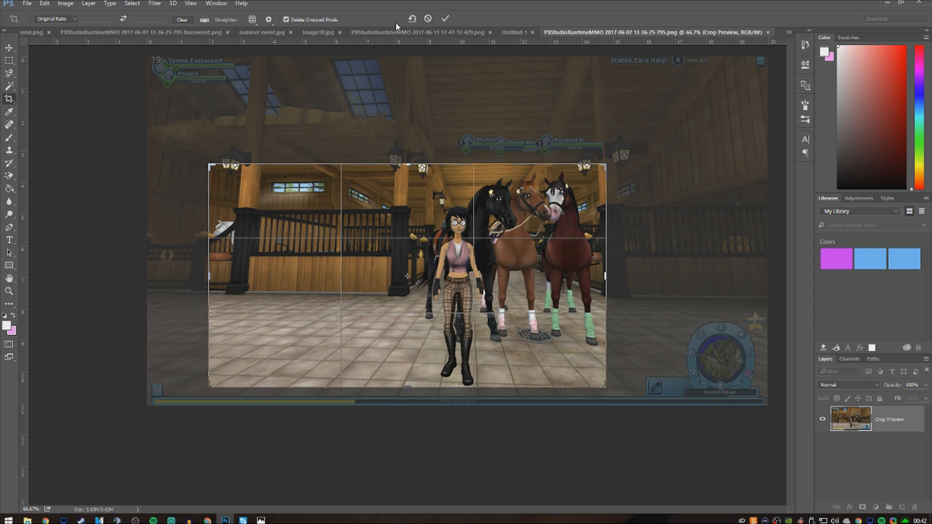
Fine-tune the crop frame so the character and horses sit right of centre, and apply the crop
{"action": "left_click_drag", "start_coordinate": [313, 328], "coordinate": [298, 327]}
{"action": "left_click_drag", "start_coordinate": [265, 276], "coordinate": [269, 277]}
{"action": "left_click_drag", "start_coordinate": [209, 165], "coordinate": [214, 167]}
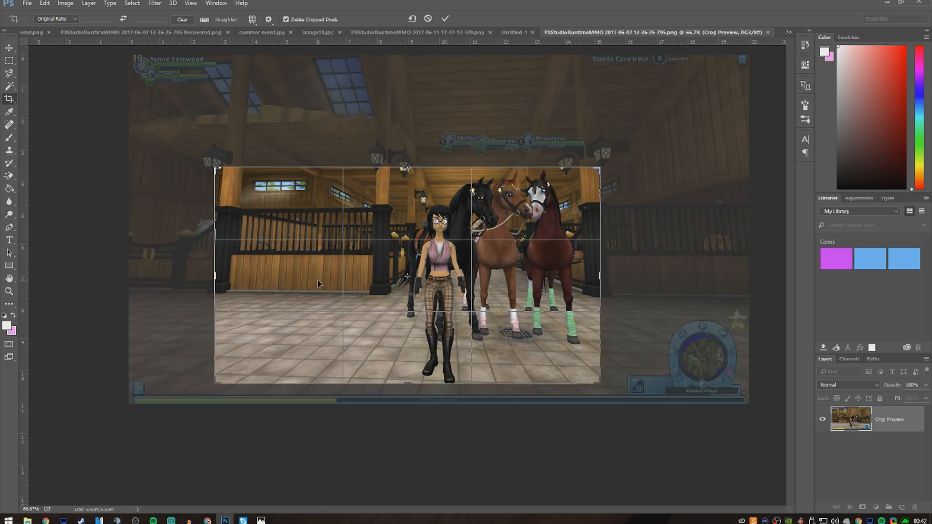
{"action": "left_click_drag", "start_coordinate": [317, 280], "coordinate": [321, 280]}
{"action": "left_click_drag", "start_coordinate": [601, 168], "coordinate": [607, 165]}
{"action": "key", "text": "Return"}
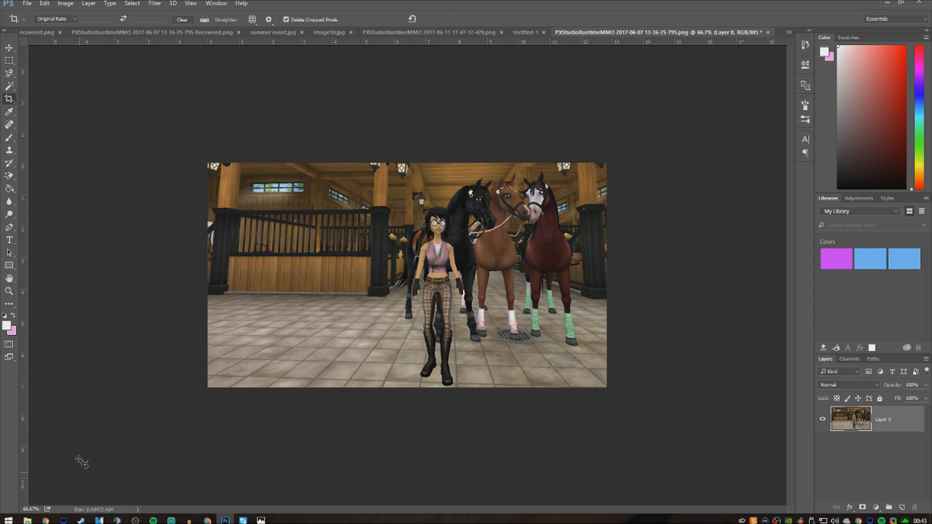
Apply Auto Contrast to the cropped image
{"action": "key", "text": "z"}
{"action": "left_click", "coordinate": [390, 193]}
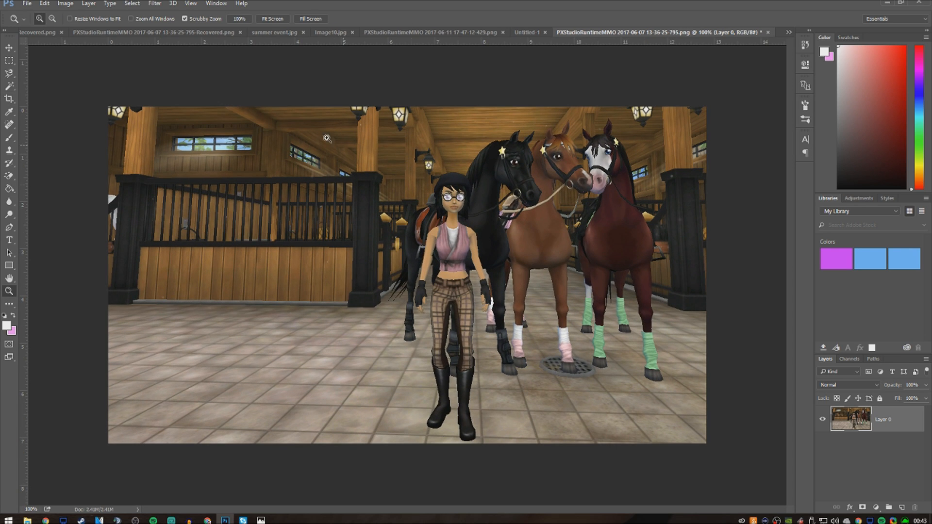
{"action": "left_click", "coordinate": [65, 6]}
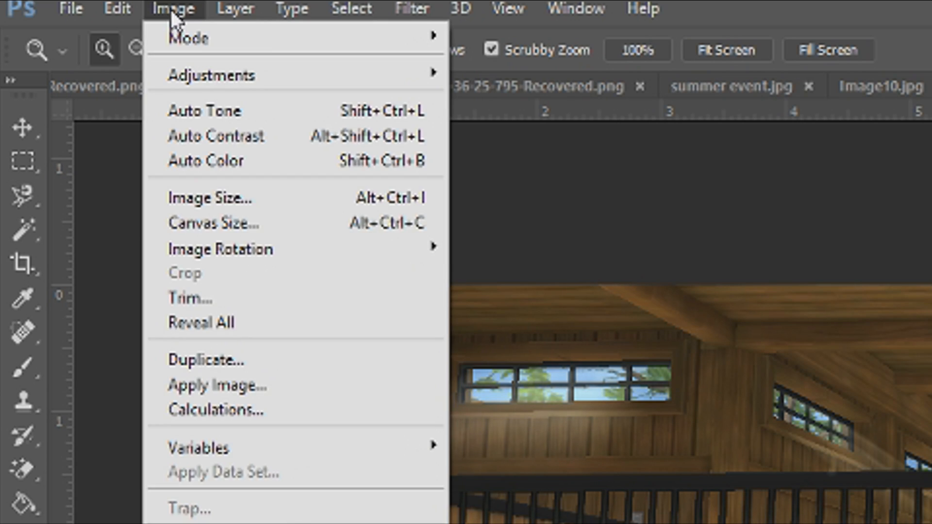
{"action": "left_click", "coordinate": [225, 136]}
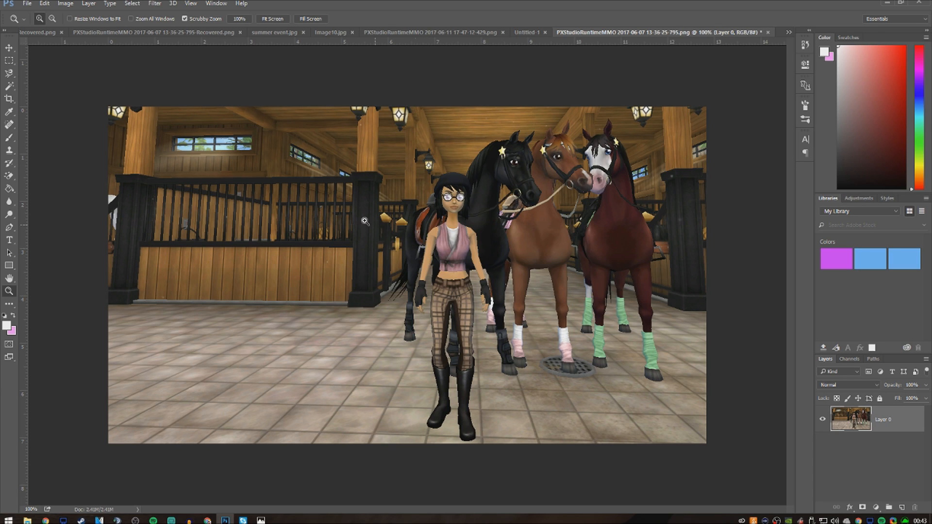
Raise the image's saturation slightly with the Hue/Saturation adjustment
{"action": "left_click", "coordinate": [69, 7]}
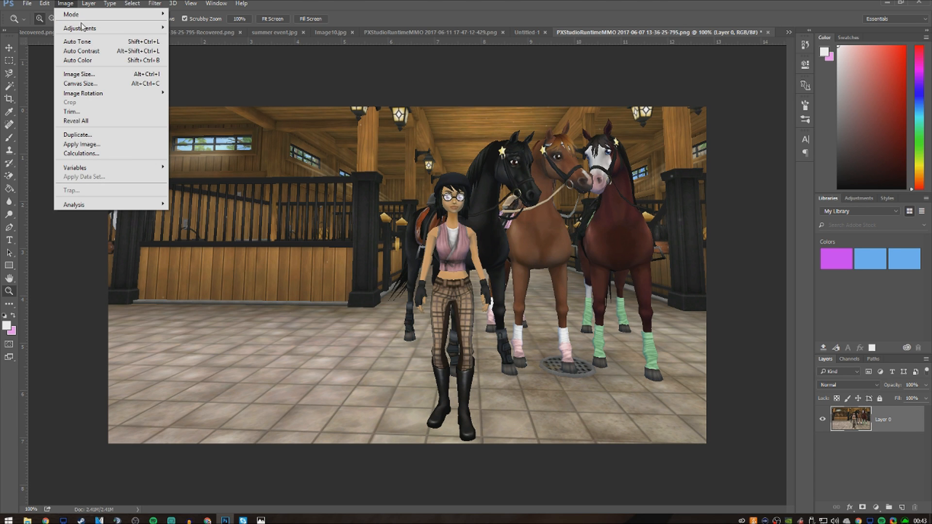
{"action": "mouse_move", "coordinate": [81, 26]}
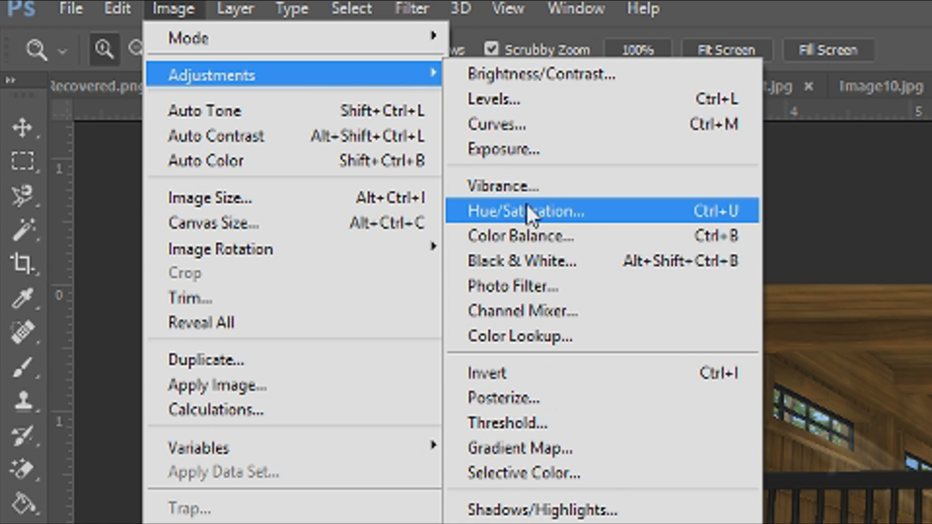
{"action": "left_click", "coordinate": [526, 210]}
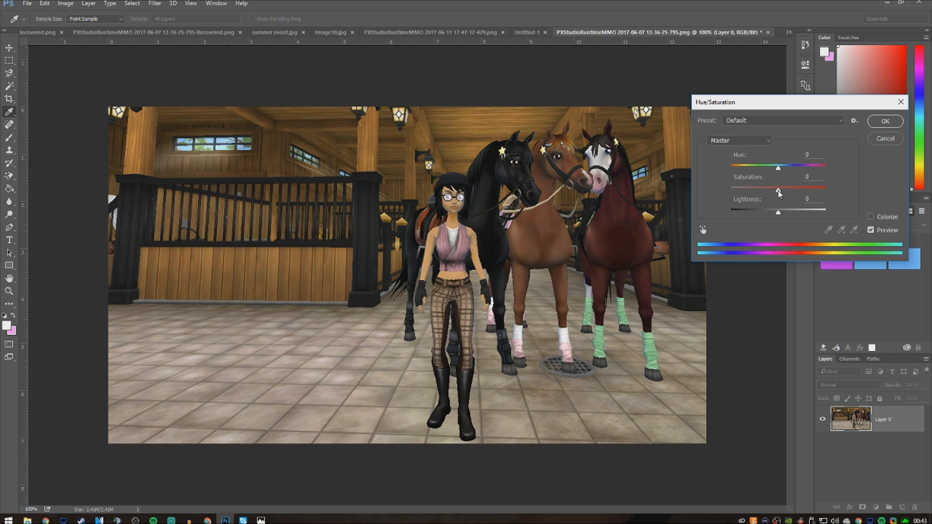
{"action": "left_click_drag", "start_coordinate": [778, 191], "coordinate": [785, 193]}
{"action": "left_click", "coordinate": [884, 122]}
{"action": "key", "text": "z"}
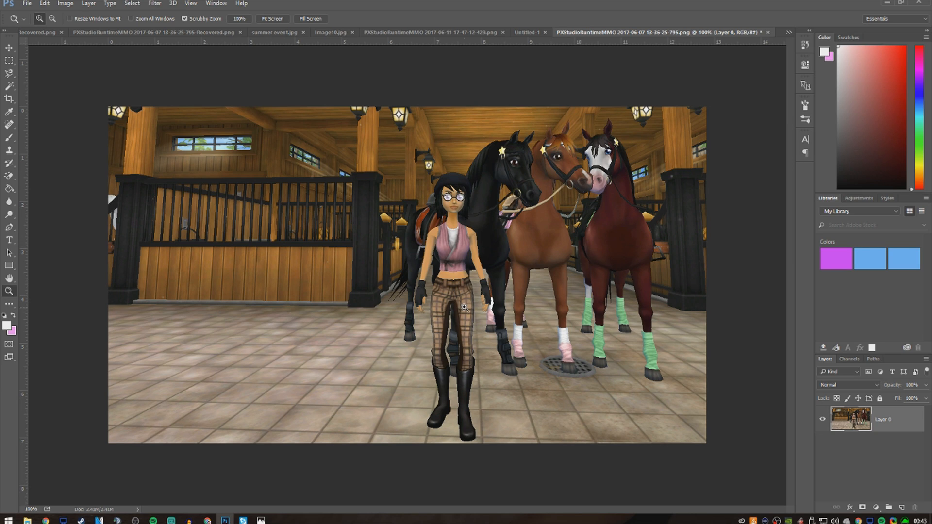
Blur the stable walls, fence and floor around the subjects using the Blur tool with a soft 133 px brush
{"action": "left_click", "coordinate": [10, 206]}
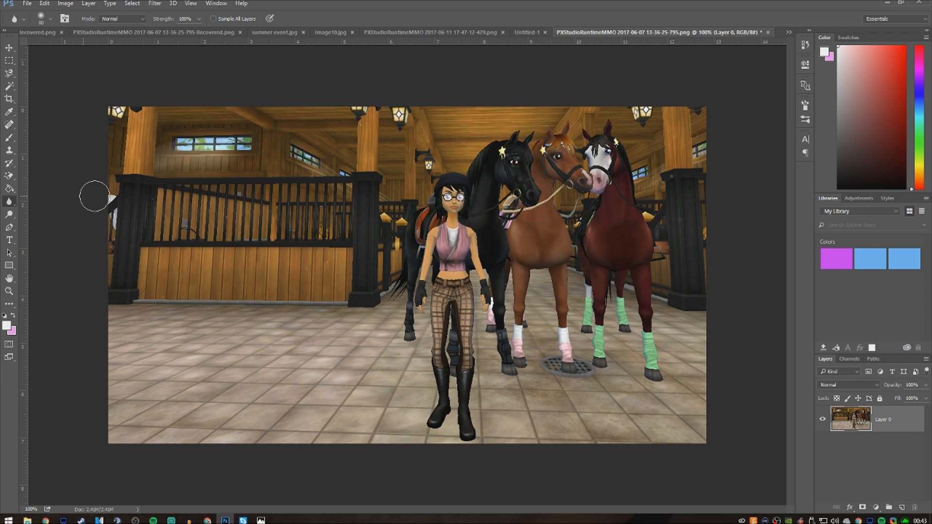
{"action": "left_click", "coordinate": [48, 20]}
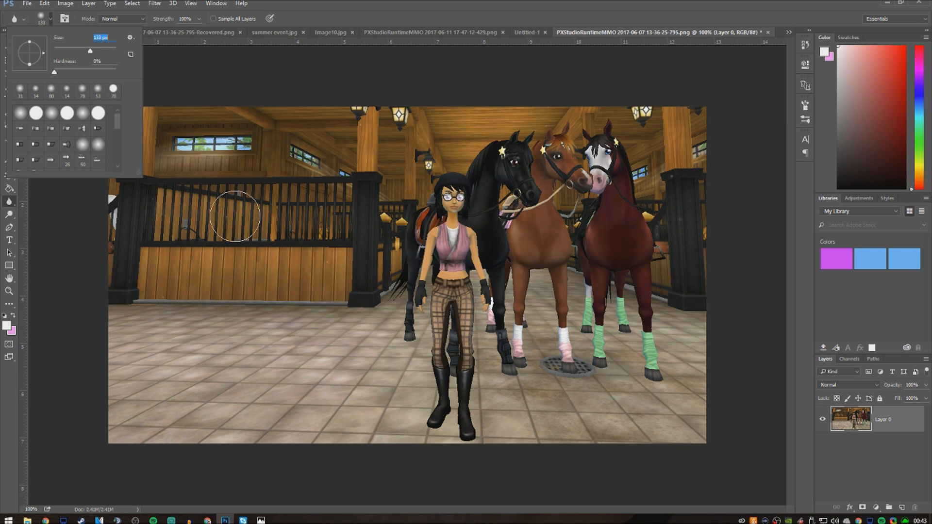
{"action": "key", "text": "Return"}
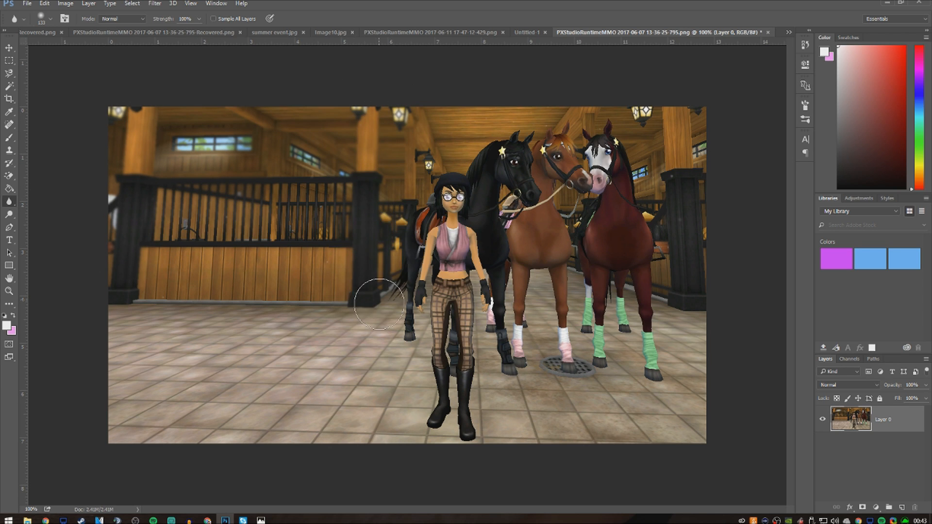
{"action": "mouse_move", "coordinate": [252, 170]}
{"action": "left_mouse_down"}
{"action": "mouse_move", "coordinate": [195, 195]}
{"action": "mouse_move", "coordinate": [135, 247]}
{"action": "mouse_move", "coordinate": [185, 283]}
{"action": "mouse_move", "coordinate": [133, 350]}
{"action": "mouse_move", "coordinate": [146, 308]}
{"action": "mouse_move", "coordinate": [133, 452]}
{"action": "mouse_move", "coordinate": [193, 445]}
{"action": "left_mouse_up"}
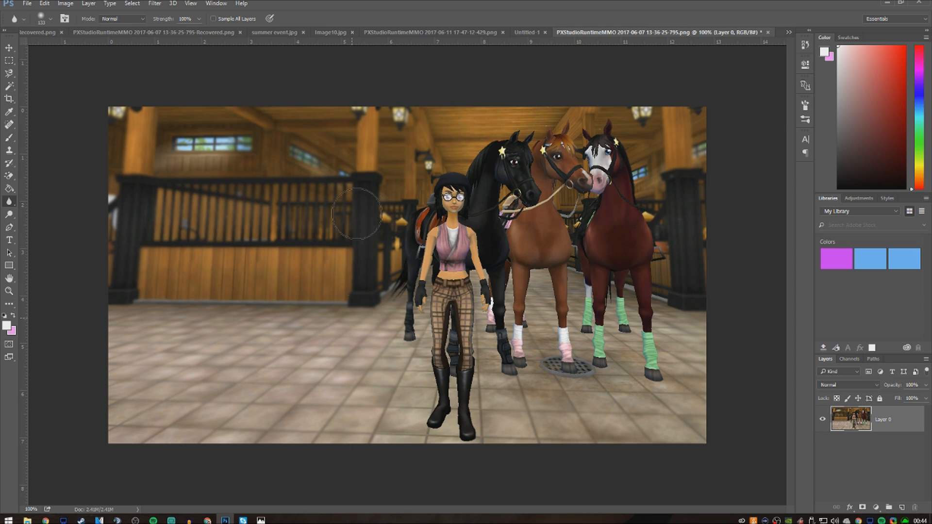
Reduce the Blur tool's brush size and blur the background around the horses' heads and between their necks
{"action": "left_click", "coordinate": [51, 20]}
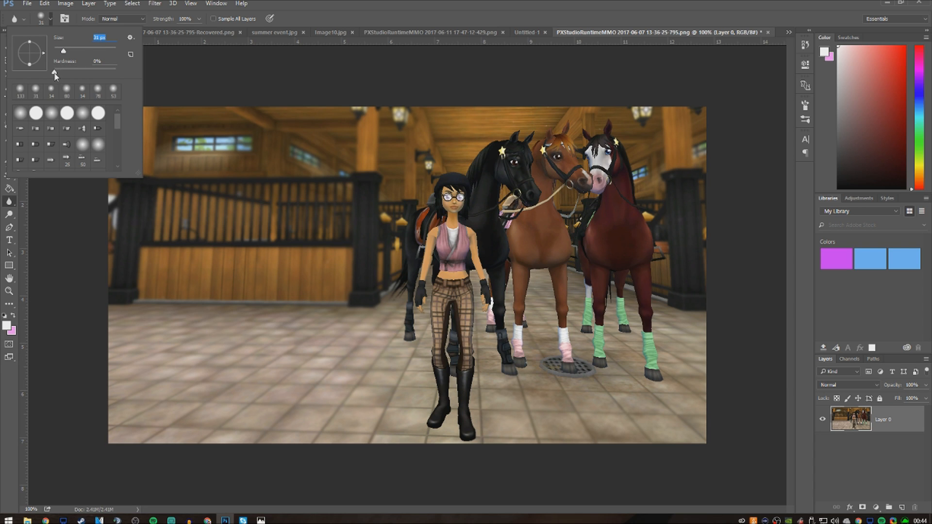
{"action": "key", "text": "Tab"}
{"action": "left_click_drag", "start_coordinate": [65, 53], "coordinate": [61, 53]}
{"action": "left_click", "coordinate": [9, 290]}
{"action": "left_click", "coordinate": [488, 193]}
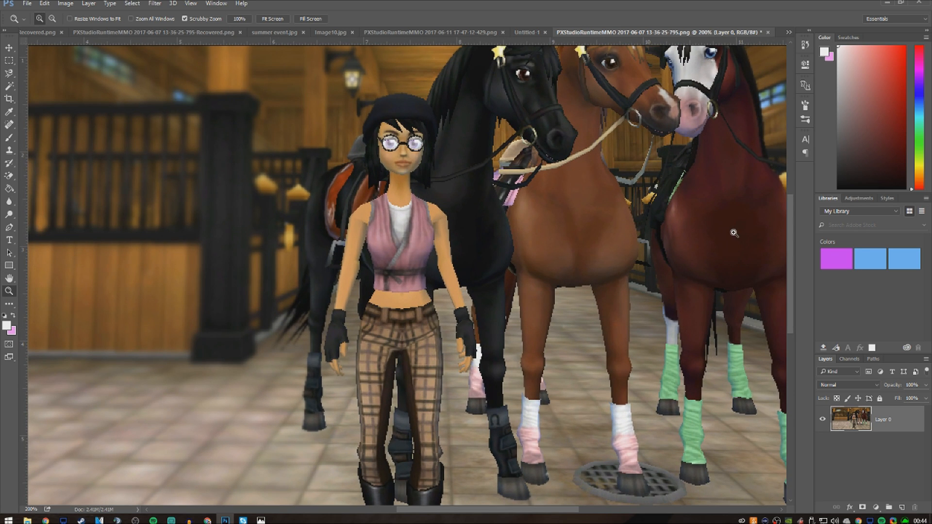
{"action": "left_click", "coordinate": [784, 234]}
{"action": "left_click_drag", "start_coordinate": [790, 235], "coordinate": [777, 188]}
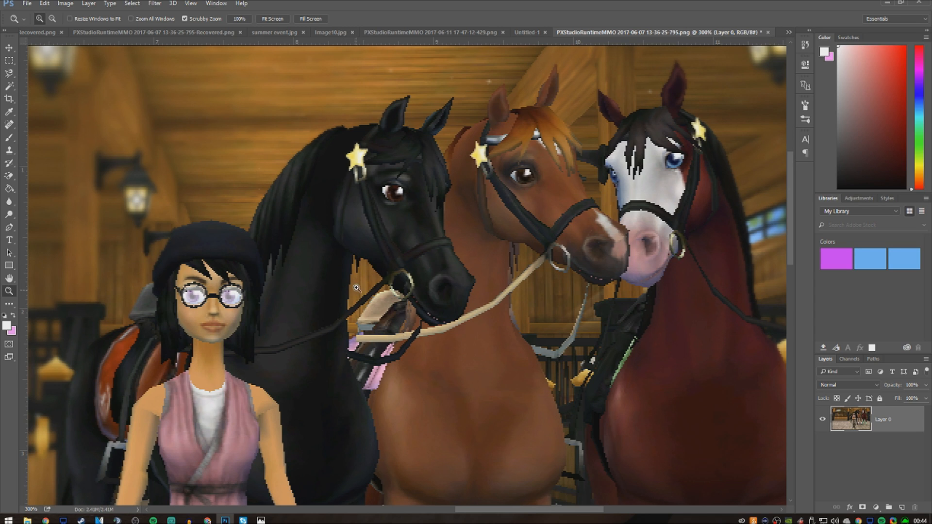
{"action": "left_click", "coordinate": [9, 200]}
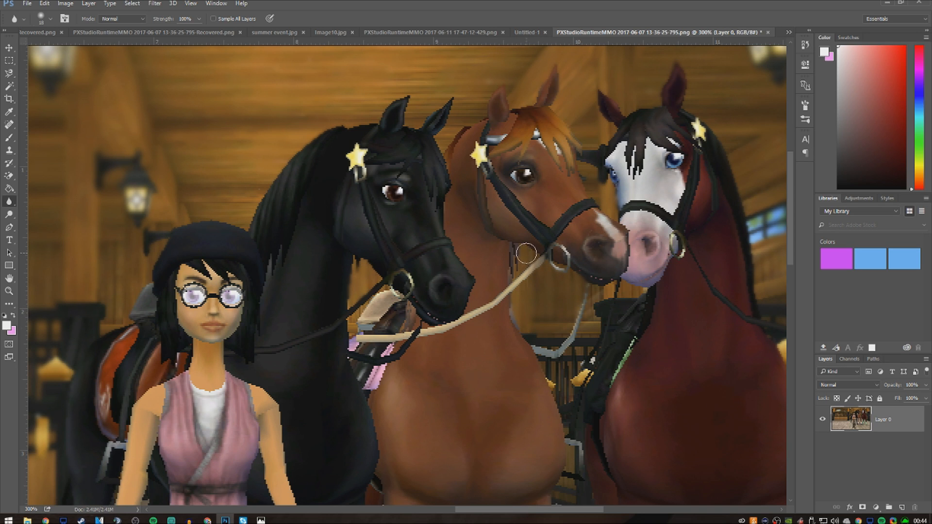
{"action": "mouse_move", "coordinate": [605, 297]}
{"action": "left_mouse_down"}
{"action": "mouse_move", "coordinate": [562, 369]}
{"action": "mouse_move", "coordinate": [567, 381]}
{"action": "mouse_move", "coordinate": [547, 369]}
{"action": "mouse_move", "coordinate": [569, 410]}
{"action": "left_mouse_up"}
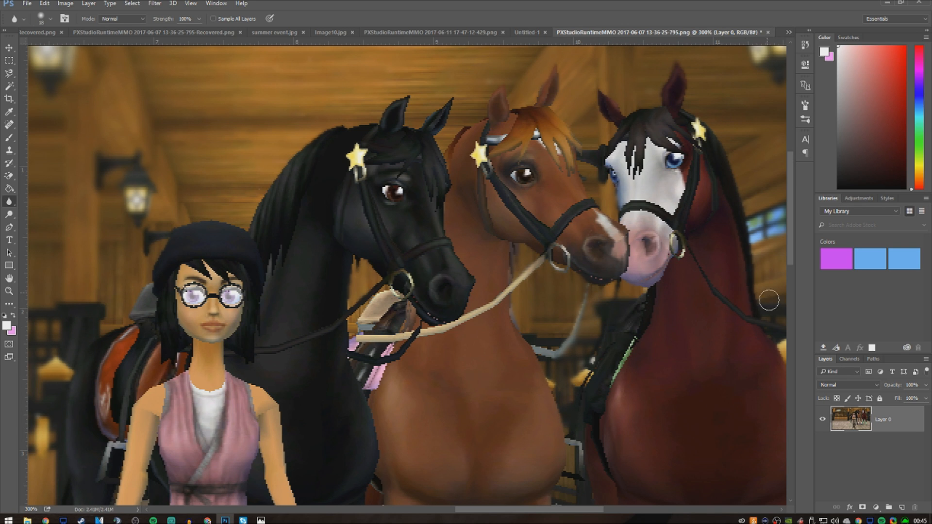
Blur the background between the horses' legs and along the outer edge of the dark red horse
{"action": "left_click_drag", "start_coordinate": [792, 230], "coordinate": [789, 285]}
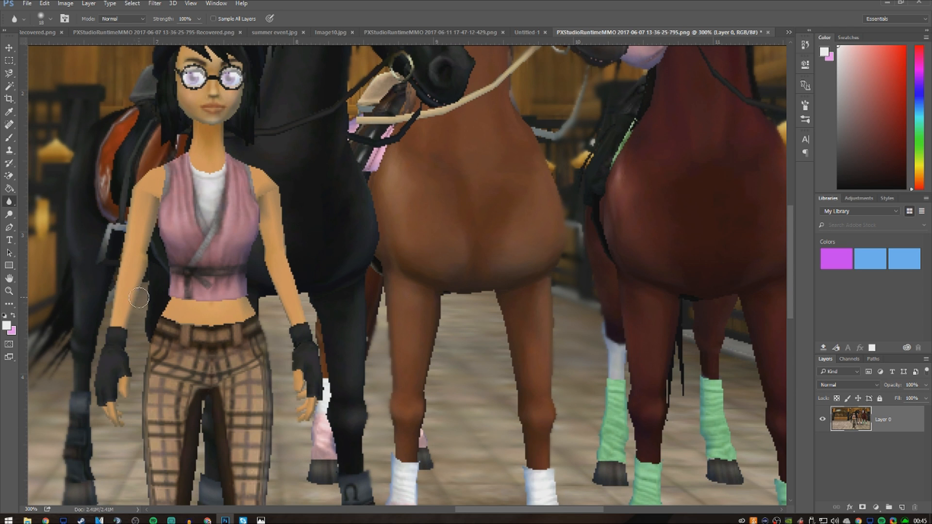
{"action": "scroll", "coordinate": [476, 325], "scroll_direction": "right", "scroll_amount": 5}
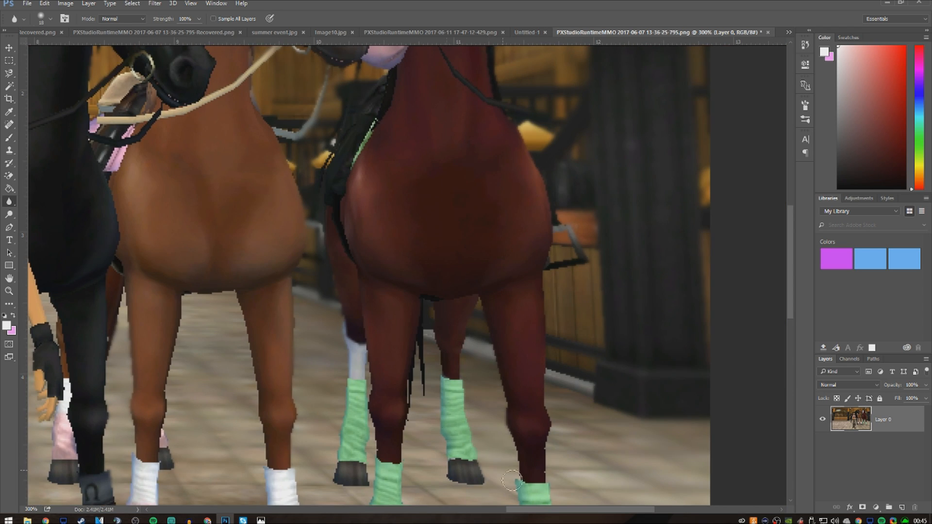
{"action": "scroll", "coordinate": [780, 272], "scroll_direction": "up", "scroll_amount": 3}
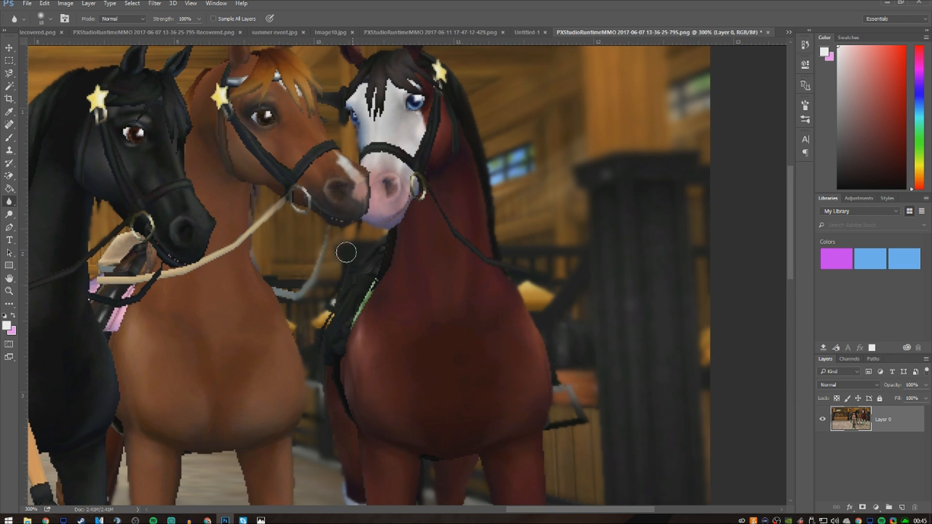
{"action": "scroll", "coordinate": [140, 242], "scroll_direction": "up", "scroll_amount": 3}
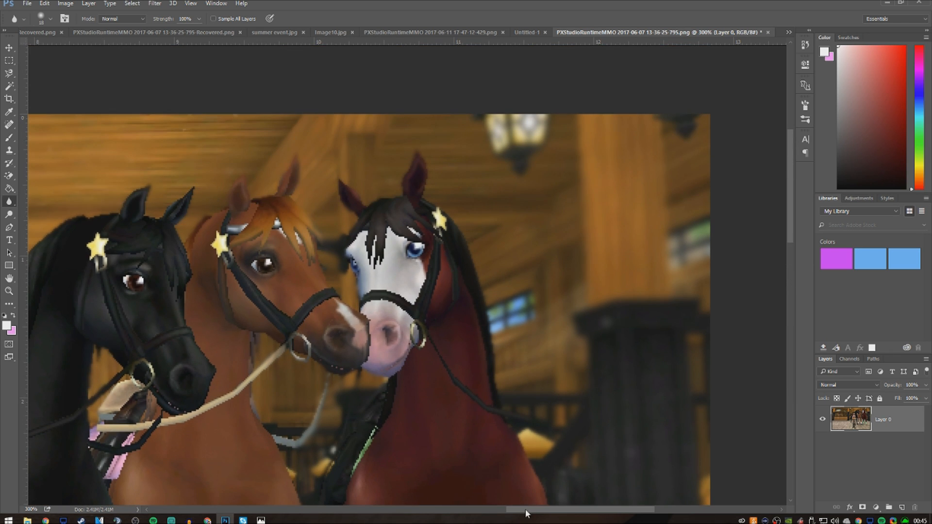
Blur the background and floor close to the character's arms, legs and boots with the small brush
{"action": "scroll", "coordinate": [417, 301], "scroll_direction": "left", "scroll_amount": 10}
{"action": "scroll", "coordinate": [607, 392], "scroll_direction": "down", "scroll_amount": 6}
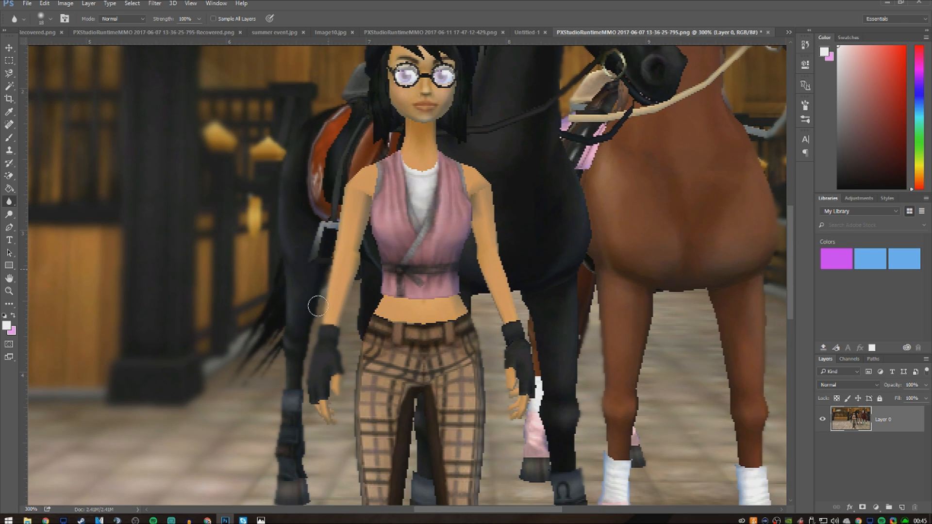
{"action": "scroll", "coordinate": [491, 311], "scroll_direction": "down", "scroll_amount": 3}
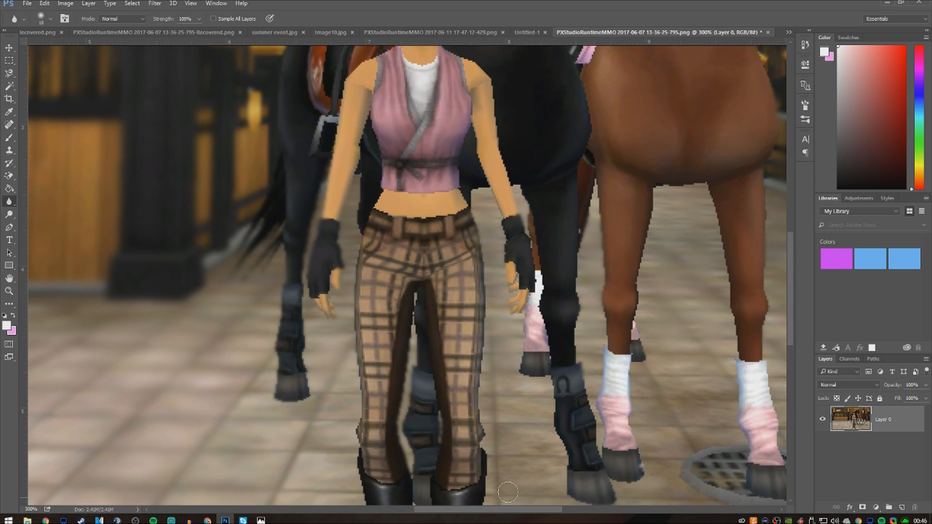
{"action": "scroll", "coordinate": [537, 270], "scroll_direction": "down", "scroll_amount": 2}
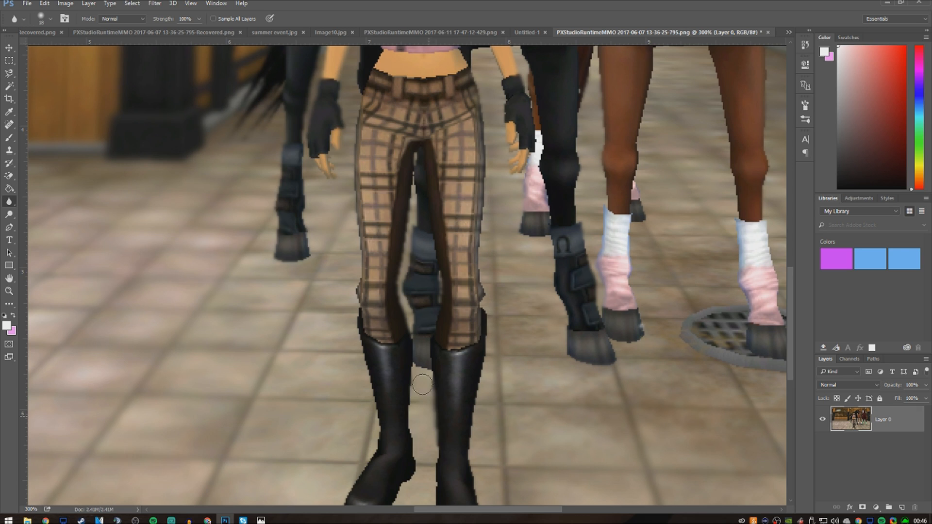
{"action": "scroll", "coordinate": [420, 371], "scroll_direction": "down", "scroll_amount": 3}
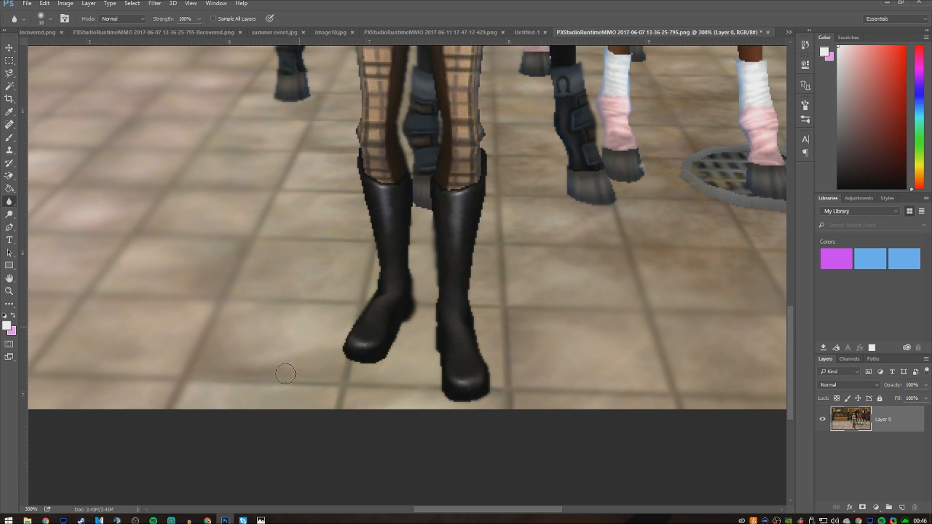
Check the blurred background edges around the character and the three horses, ending with the whole image at 100%
{"action": "scroll", "coordinate": [301, 395], "scroll_direction": "up", "scroll_amount": 5}
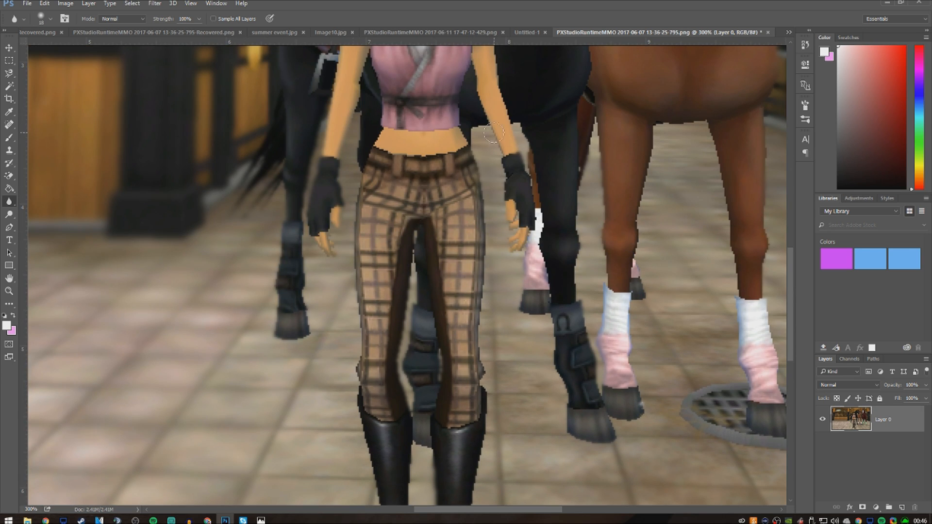
{"action": "scroll", "coordinate": [512, 229], "scroll_direction": "up", "scroll_amount": 8}
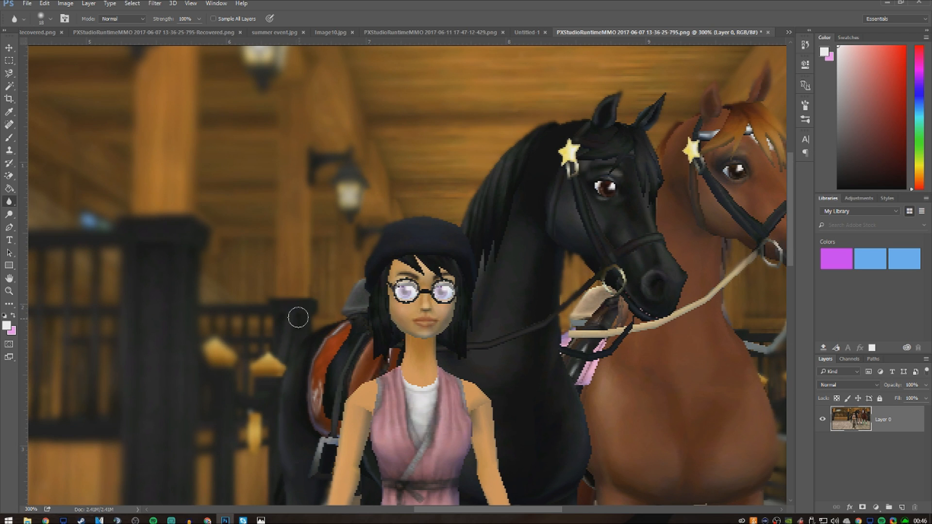
{"action": "scroll", "coordinate": [512, 230], "scroll_direction": "right", "scroll_amount": 6}
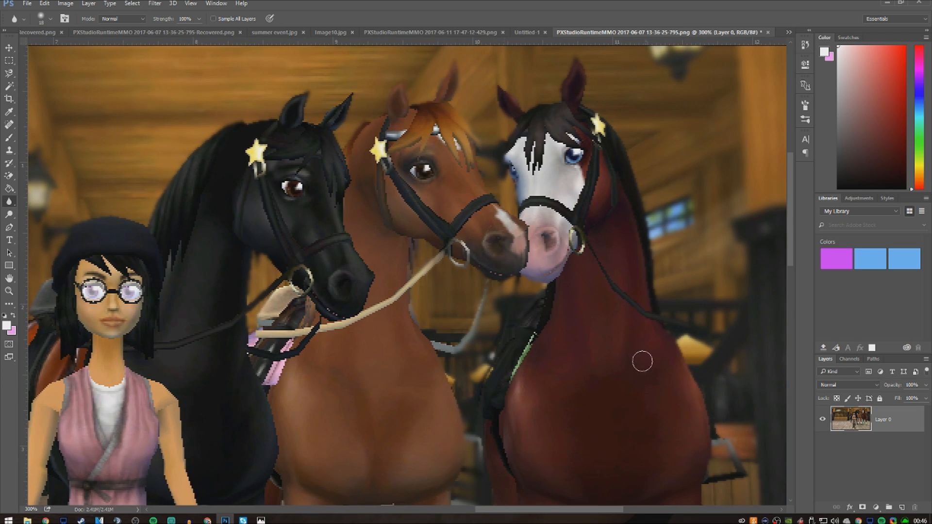
{"action": "scroll", "coordinate": [640, 359], "scroll_direction": "down", "scroll_amount": 5}
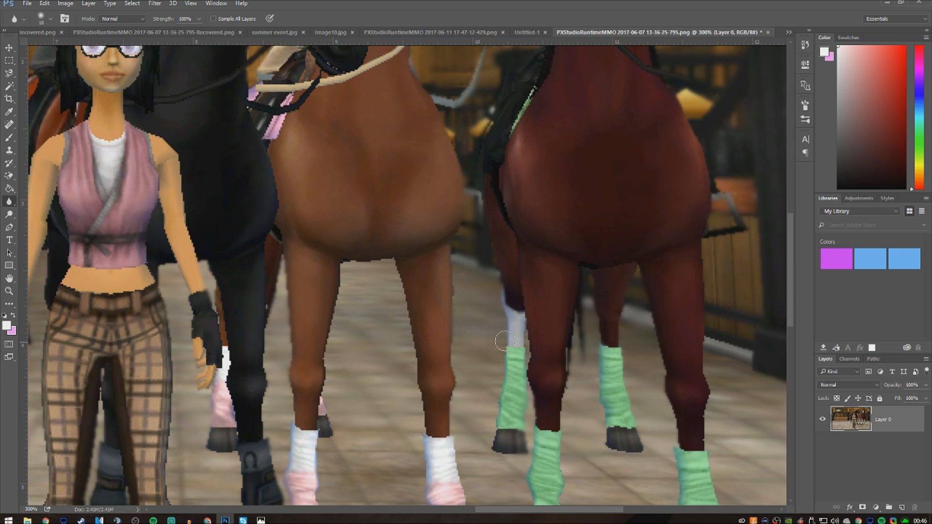
{"action": "left_click", "coordinate": [10, 292]}
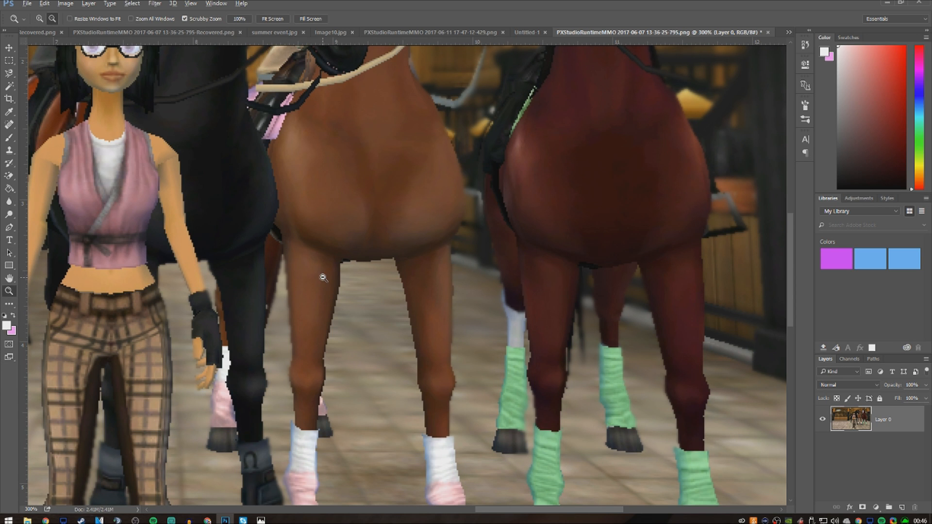
{"action": "left_click", "coordinate": [321, 275], "text": "alt"}
{"action": "left_click", "coordinate": [202, 313], "text": "alt"}
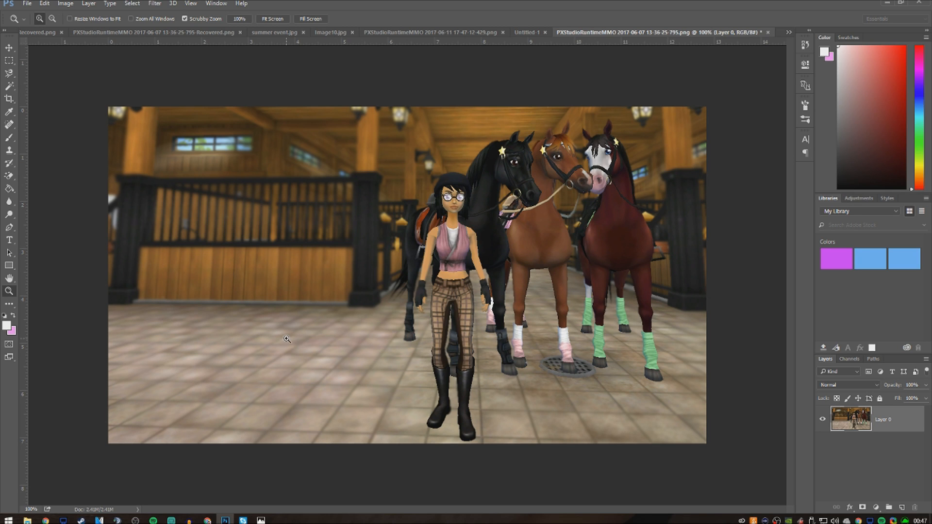
Add the white text "BUYING" in TrashHand Regular at 77.23 pt over the lower edge of the stable wall
{"action": "left_click", "coordinate": [10, 243]}
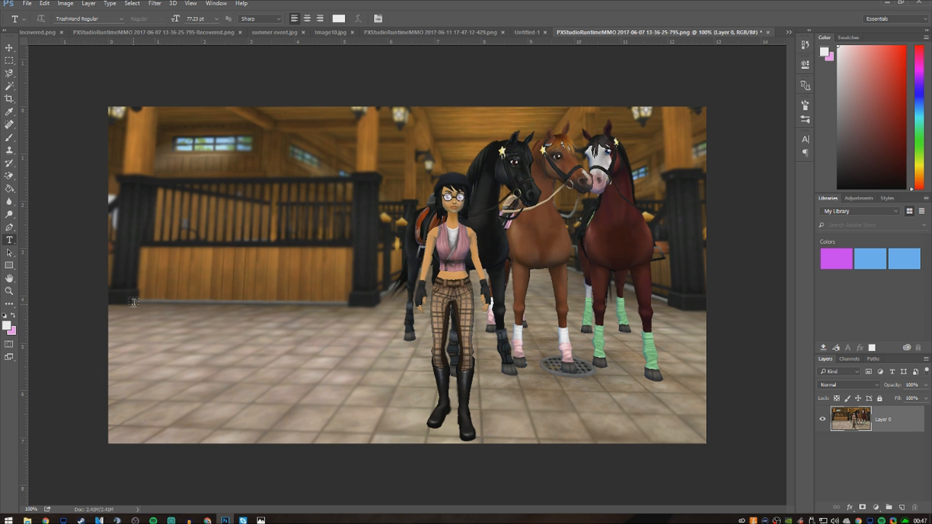
{"action": "left_click", "coordinate": [143, 313]}
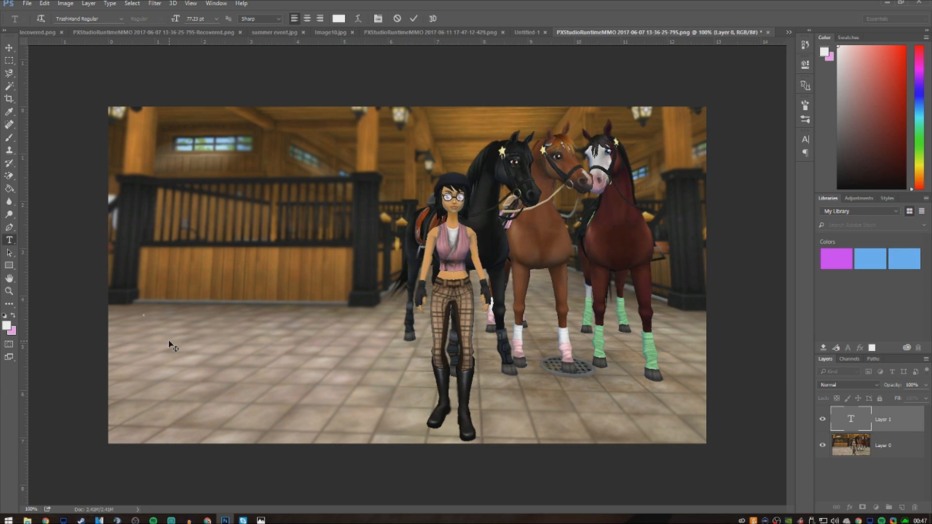
{"action": "type", "text": "BUYING"}
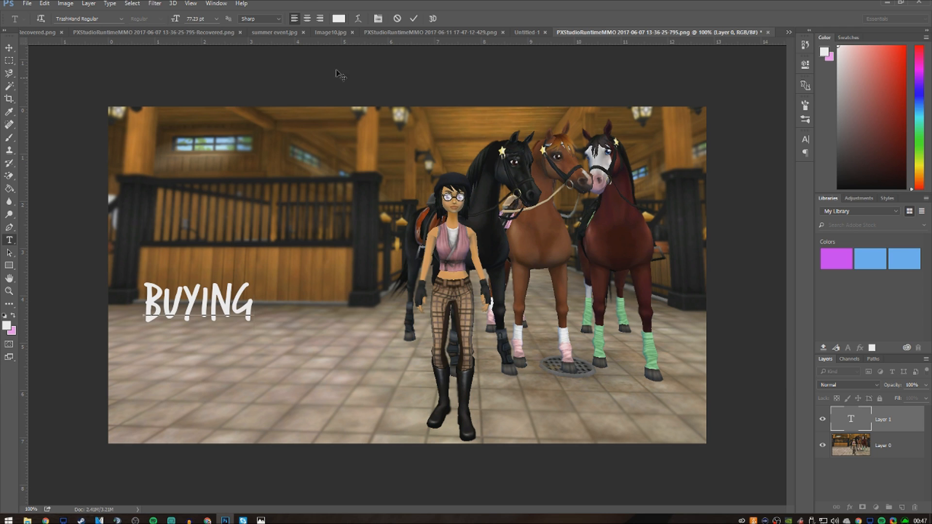
{"action": "left_click", "coordinate": [412, 19]}
{"action": "left_click", "coordinate": [414, 19]}
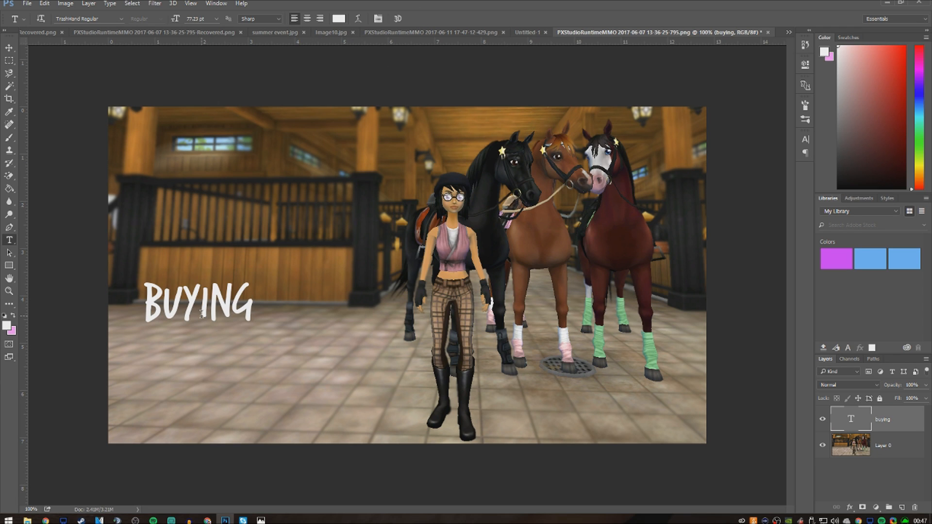
Rotate the BUYING text to -15° and shift it slightly up and toward the image's left edge
{"action": "key", "text": "ctrl+t"}
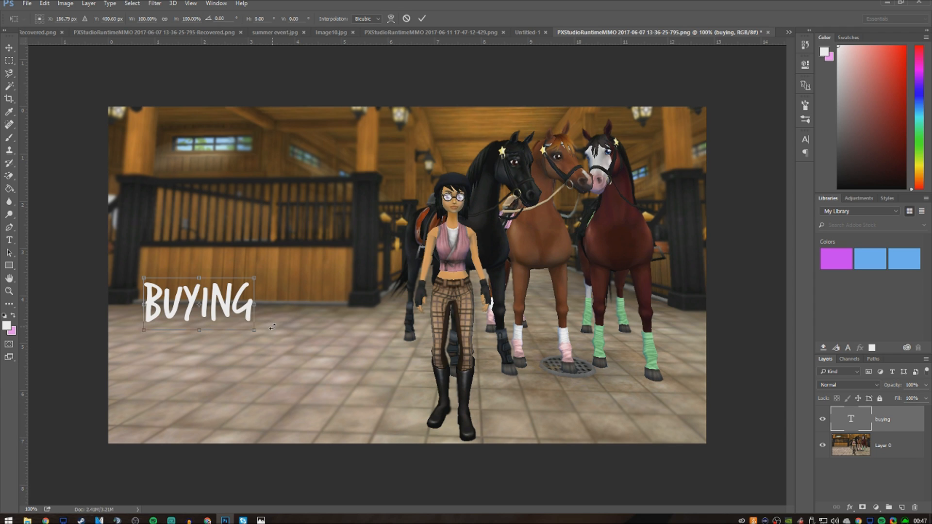
{"action": "left_click_drag", "start_coordinate": [285, 307], "coordinate": [290, 289]}
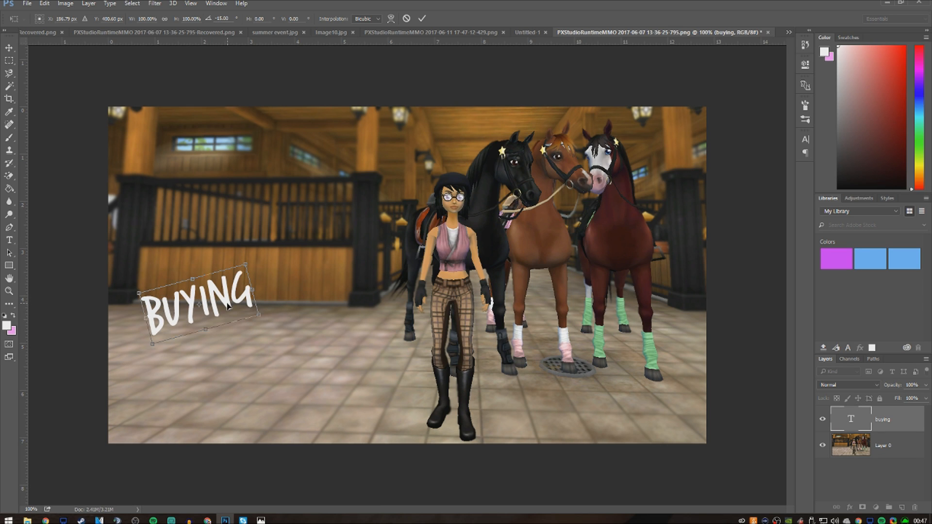
{"action": "left_click_drag", "start_coordinate": [228, 306], "coordinate": [212, 297]}
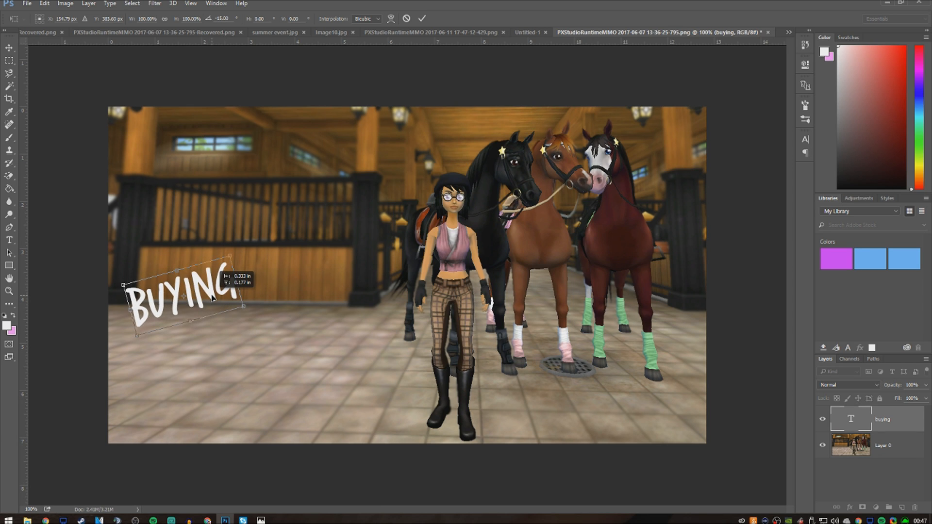
{"action": "left_click", "coordinate": [421, 18]}
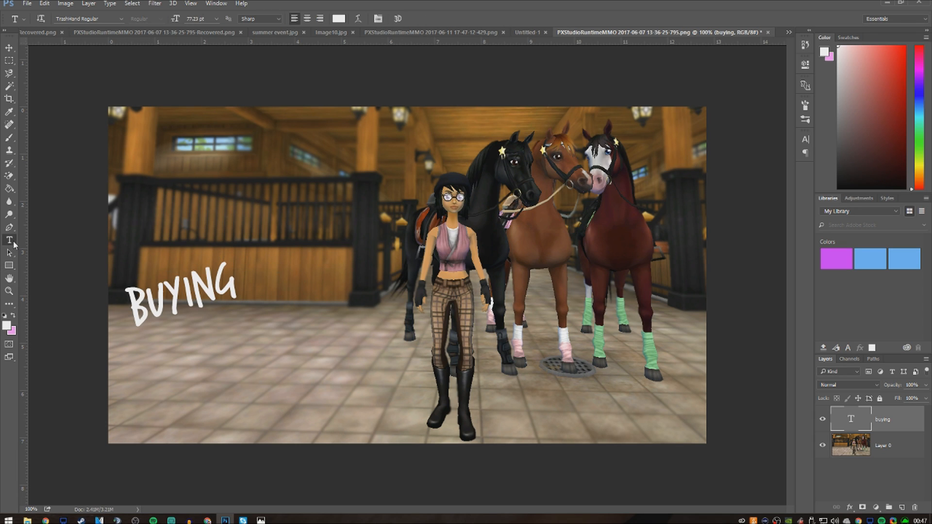
Add a separate text layer reading "all 3" just below the BUYING text
{"action": "left_click", "coordinate": [198, 344]}
{"action": "type", "text": "all"}
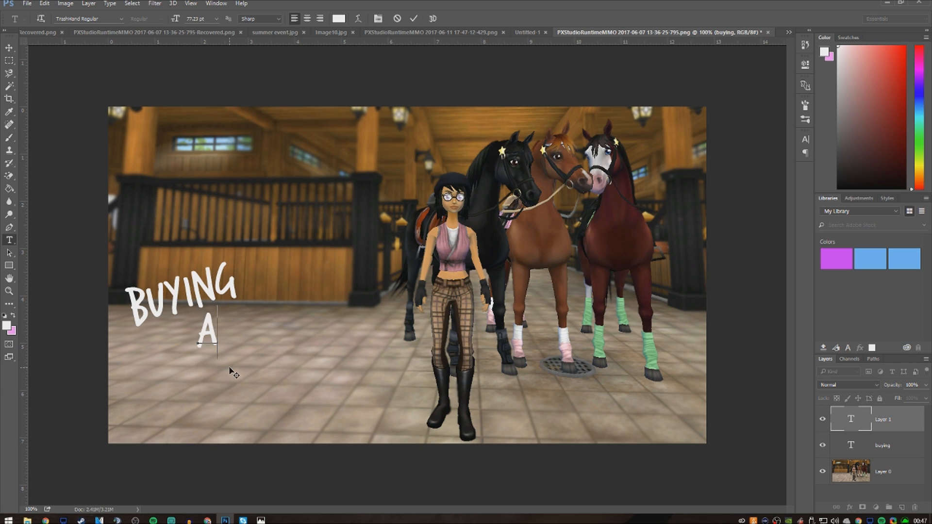
{"action": "type", "text": " 3"}
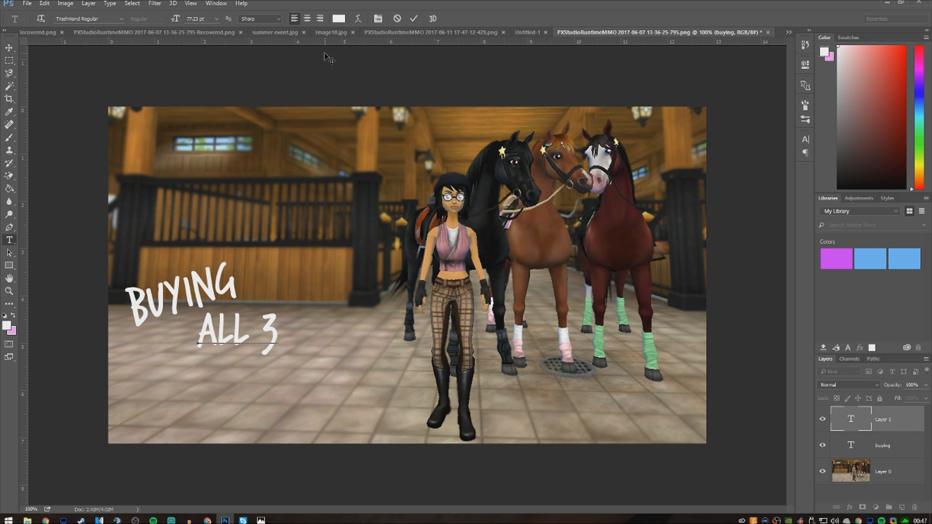
{"action": "left_click", "coordinate": [414, 18]}
Scale the ALL 3 text to about 192% and place it on the floor below BUYING
{"action": "key", "text": "ctrl+t"}
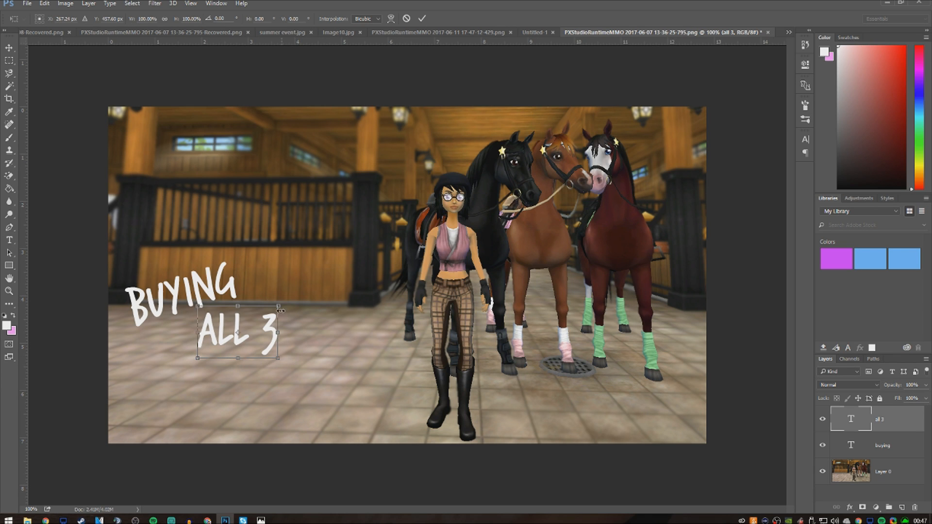
{"action": "left_click_drag", "start_coordinate": [280, 310], "coordinate": [355, 259]}
{"action": "left_click_drag", "start_coordinate": [318, 323], "coordinate": [326, 355]}
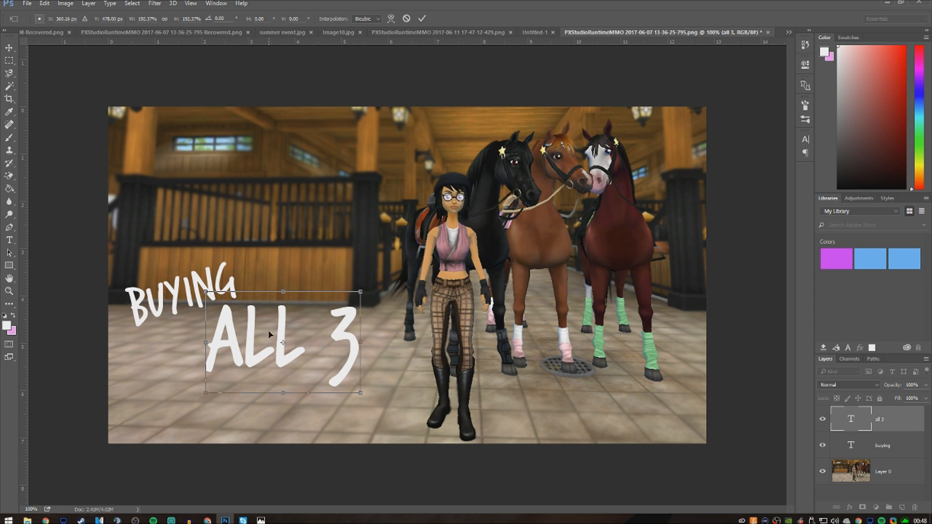
{"action": "left_click", "coordinate": [421, 19]}
Move the BUYING text and the ALL 3 text higher to leave room for another line beneath them
{"action": "left_click", "coordinate": [899, 446]}
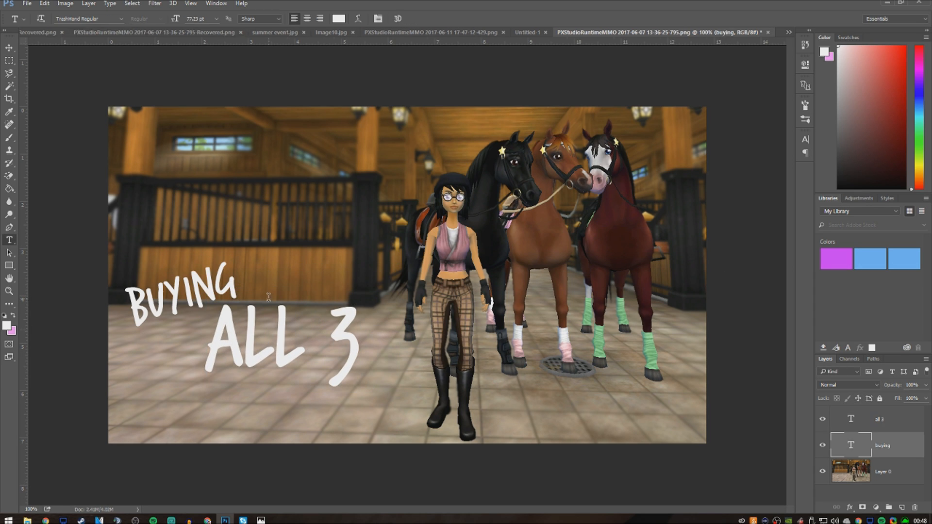
{"action": "left_click", "coordinate": [9, 47]}
{"action": "left_click_drag", "start_coordinate": [172, 291], "coordinate": [167, 253]}
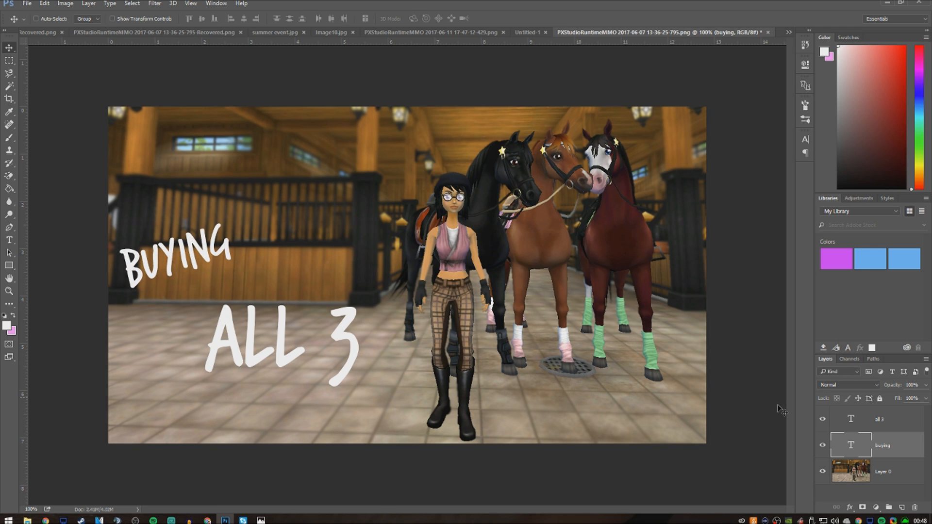
{"action": "left_click", "coordinate": [884, 420]}
{"action": "left_click_drag", "start_coordinate": [287, 341], "coordinate": [278, 299]}
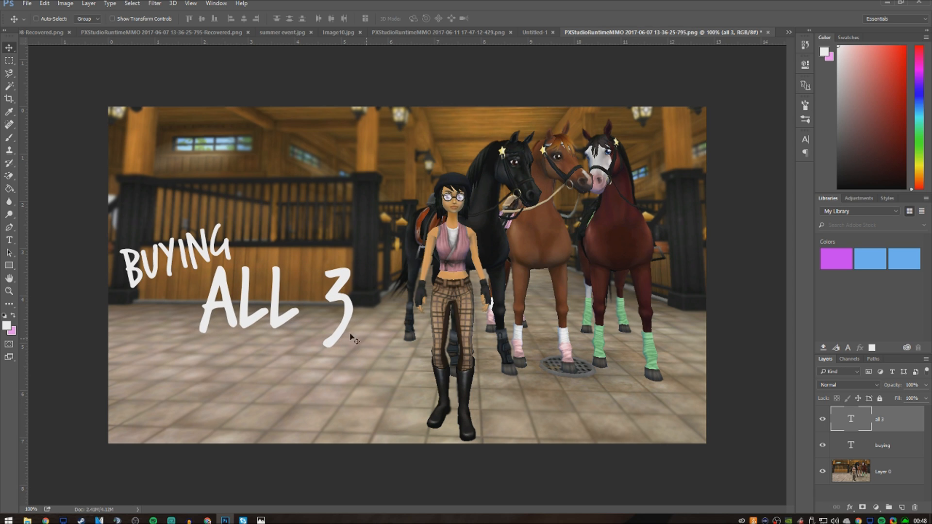
Add a third text layer reading "new arabians" below the ALL 3 text
{"action": "left_click", "coordinate": [9, 241]}
{"action": "left_click", "coordinate": [152, 386]}
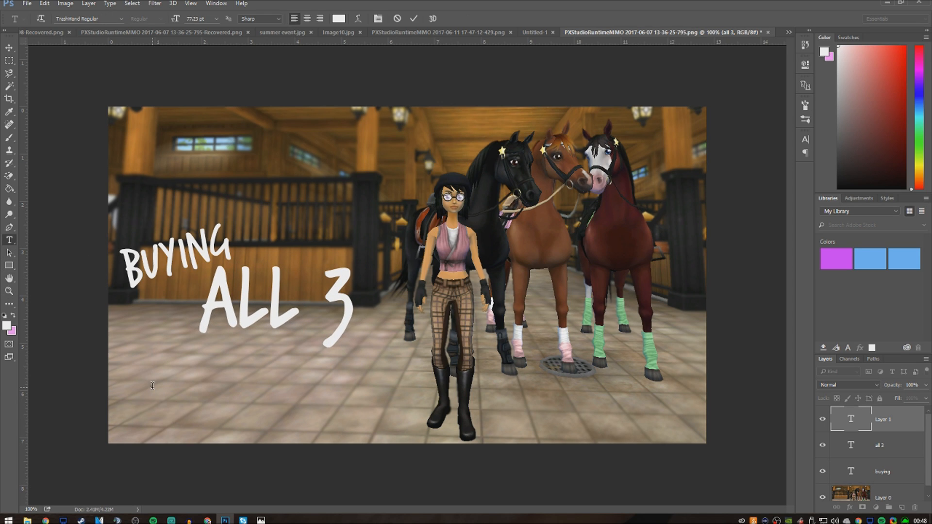
{"action": "type", "text": "new arabians"}
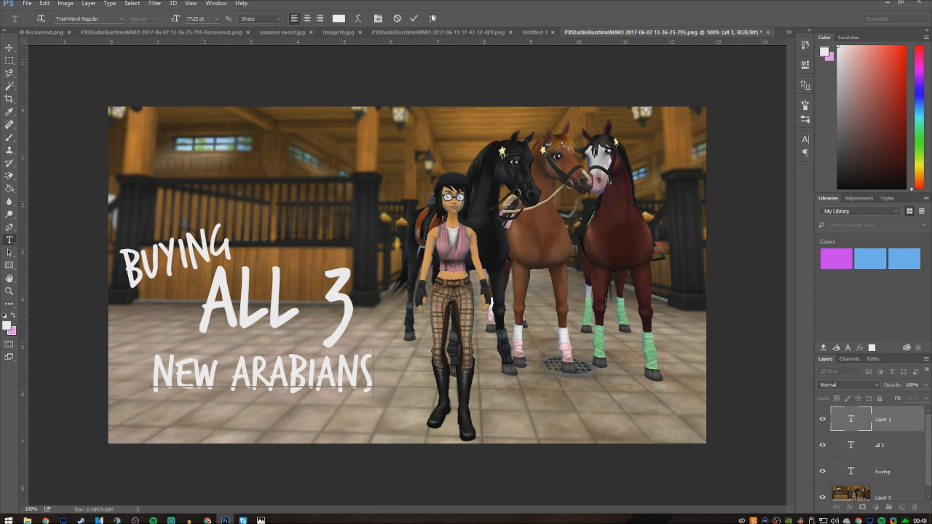
{"action": "left_click", "coordinate": [413, 18]}
Scale the NEW ARABIANS text to about 221% and position it across the lower part of the image
{"action": "key", "text": "ctrl+t"}
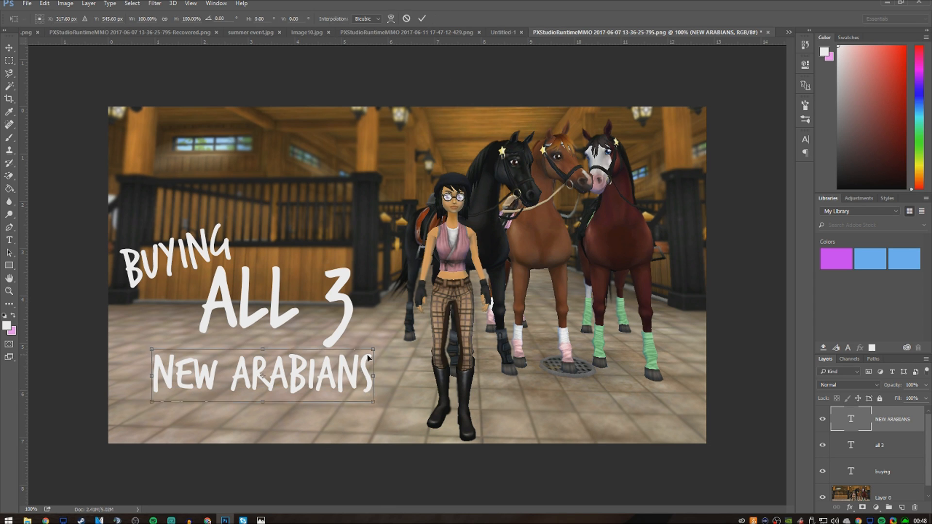
{"action": "left_click_drag", "start_coordinate": [372, 401], "coordinate": [626, 462]}
{"action": "left_click_drag", "start_coordinate": [579, 410], "coordinate": [589, 397]}
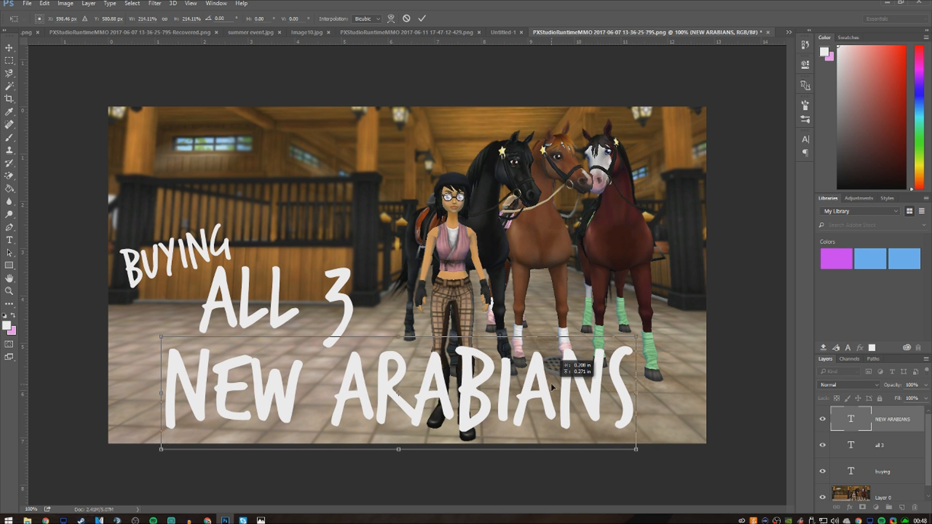
{"action": "left_click_drag", "start_coordinate": [636, 337], "coordinate": [650, 333]}
{"action": "left_click_drag", "start_coordinate": [570, 410], "coordinate": [554, 412]}
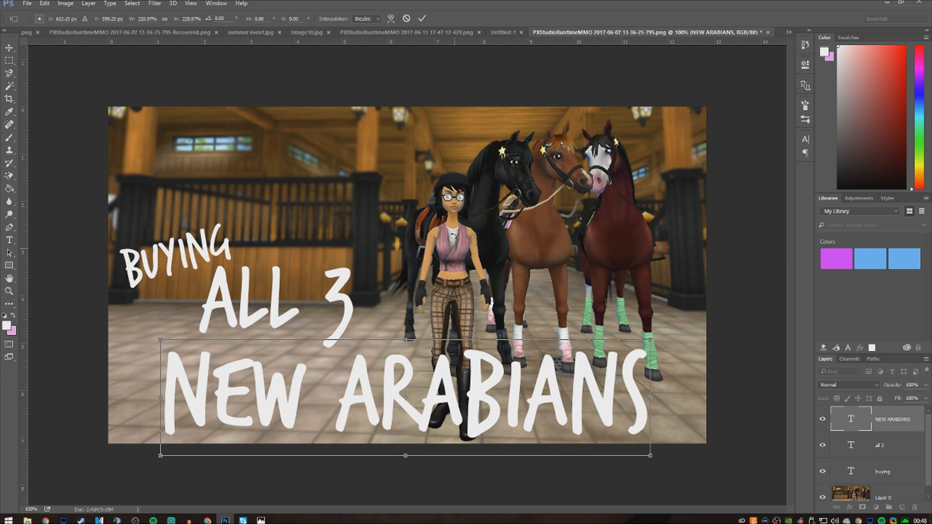
{"action": "left_click", "coordinate": [422, 18]}
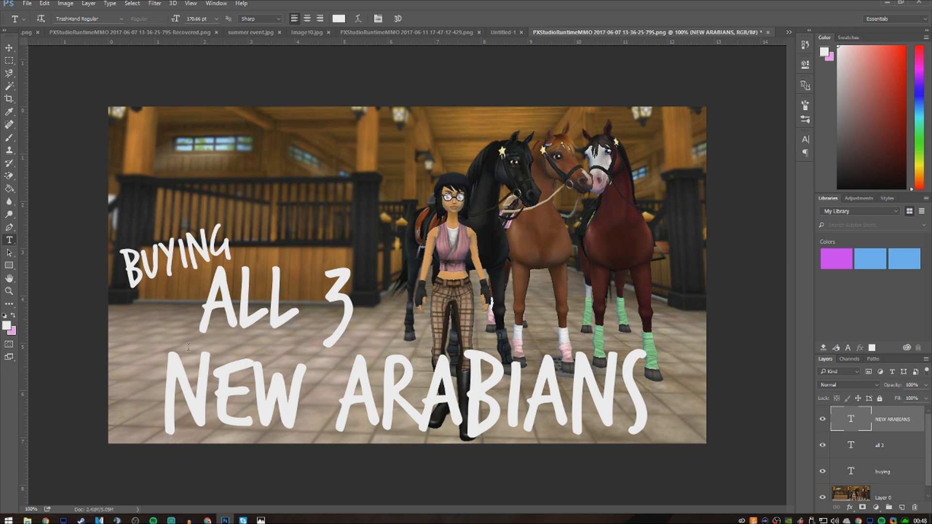
Nudge the NEW ARABIANS text slightly up and the ALL 3 text slightly down to even out their spacing
{"action": "left_click", "coordinate": [8, 48]}
{"action": "left_click_drag", "start_coordinate": [255, 309], "coordinate": [256, 306]}
{"action": "left_click", "coordinate": [896, 451]}
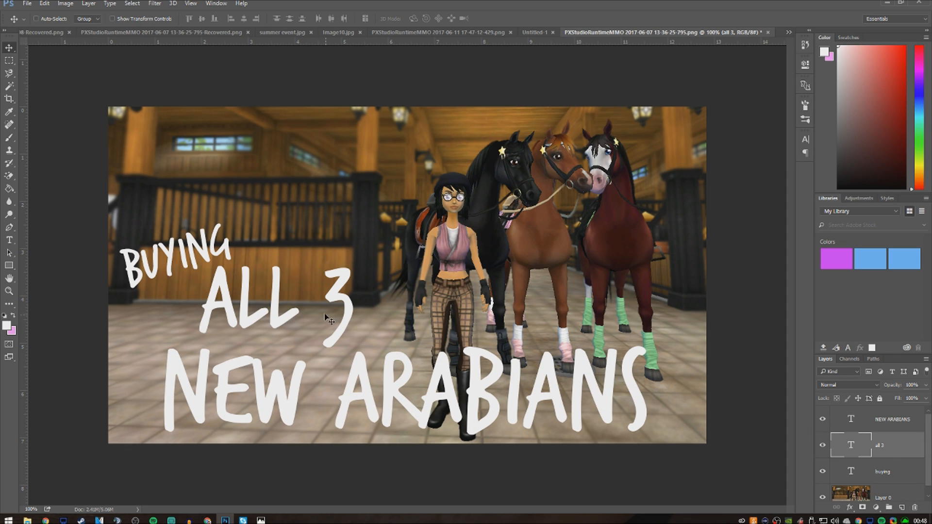
{"action": "left_click_drag", "start_coordinate": [334, 298], "coordinate": [346, 304]}
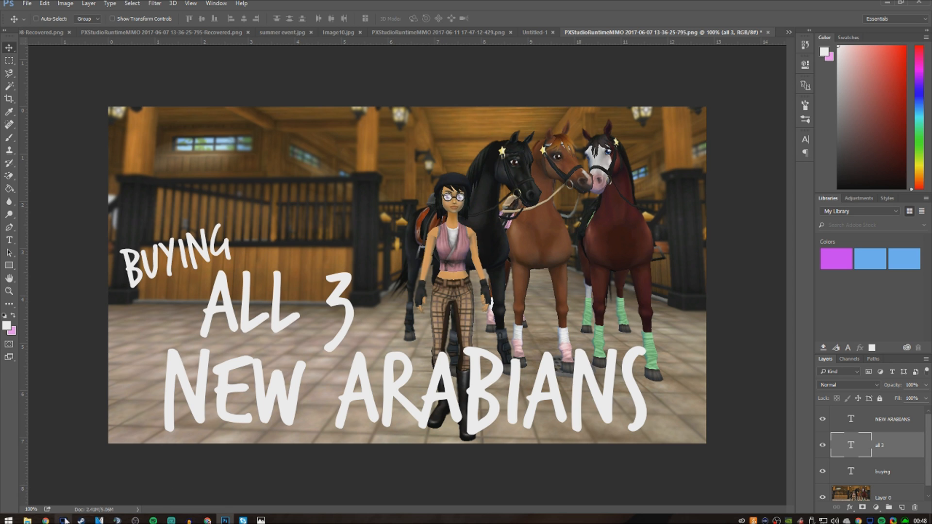
Place the star stable logo image from File Explorer into the thumbnail, above the ALL 3 text
{"action": "mouse_move", "coordinate": [27, 519]}
{"action": "left_click", "coordinate": [59, 496]}
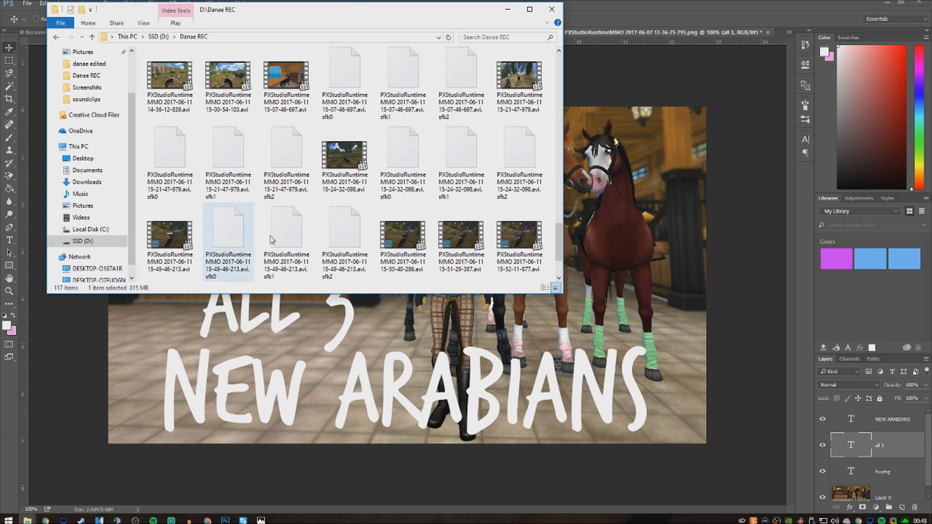
{"action": "left_click_drag", "start_coordinate": [316, 11], "coordinate": [342, 31]}
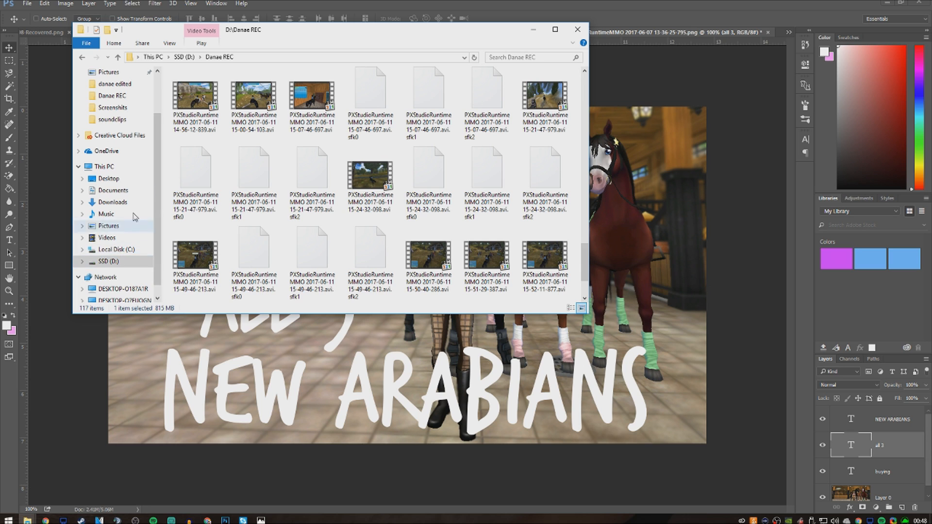
{"action": "left_click_drag", "start_coordinate": [255, 33], "coordinate": [931, 58]}
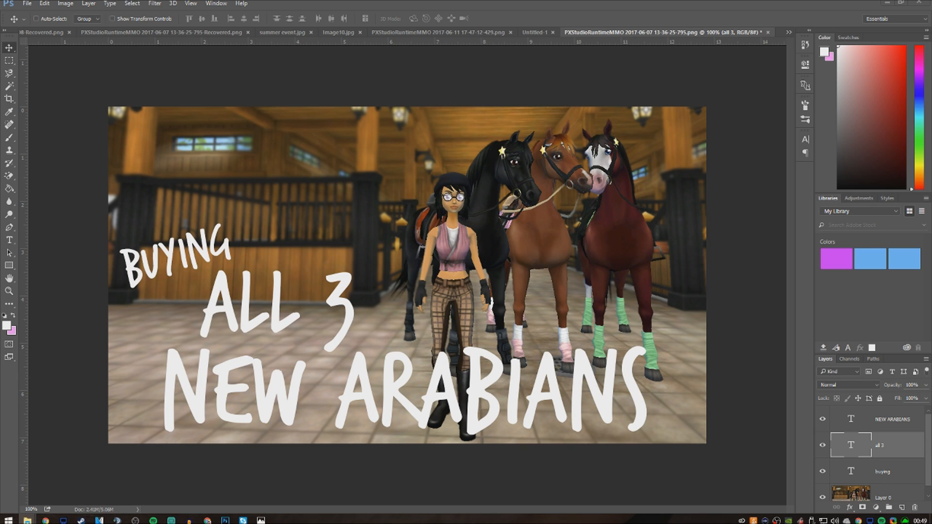
{"action": "left_click_drag", "start_coordinate": [931, 218], "coordinate": [231, 169]}
{"action": "left_click_drag", "start_coordinate": [426, 296], "coordinate": [328, 201]}
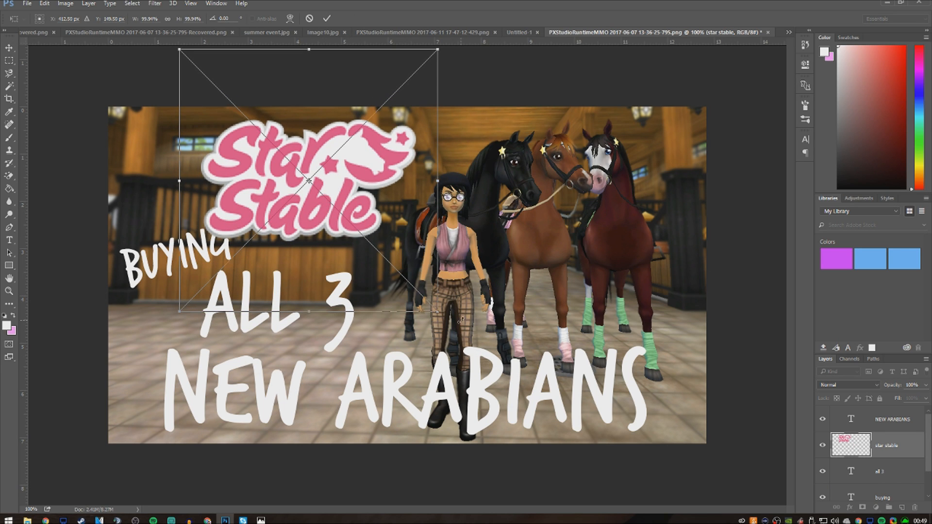
Scale the star stable logo to about 90%, rotate it 15 degrees clockwise and position it above the ALL 3 text
{"action": "left_click_drag", "start_coordinate": [461, 320], "coordinate": [454, 333]}
{"action": "left_click_drag", "start_coordinate": [338, 211], "coordinate": [345, 215]}
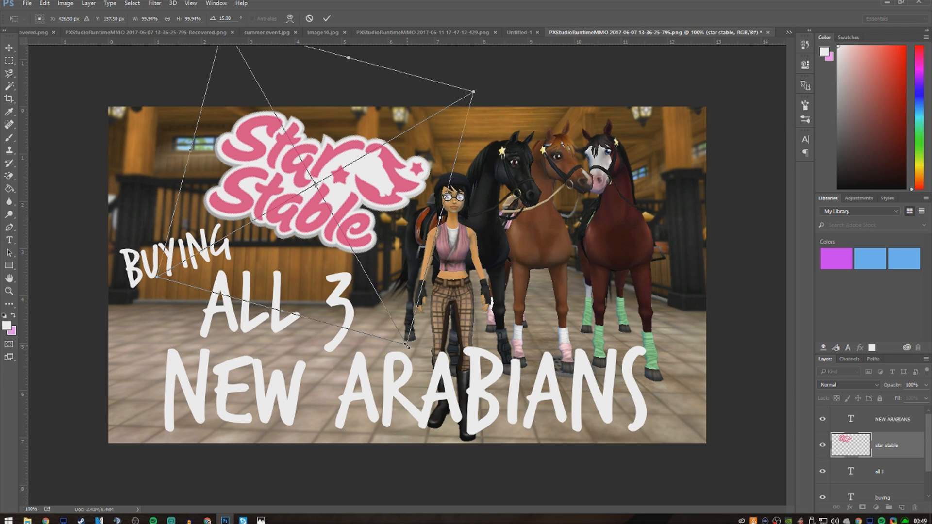
{"action": "left_click_drag", "start_coordinate": [407, 346], "coordinate": [391, 295]}
{"action": "left_click_drag", "start_coordinate": [308, 189], "coordinate": [314, 207]}
{"action": "left_click_drag", "start_coordinate": [386, 317], "coordinate": [424, 310]}
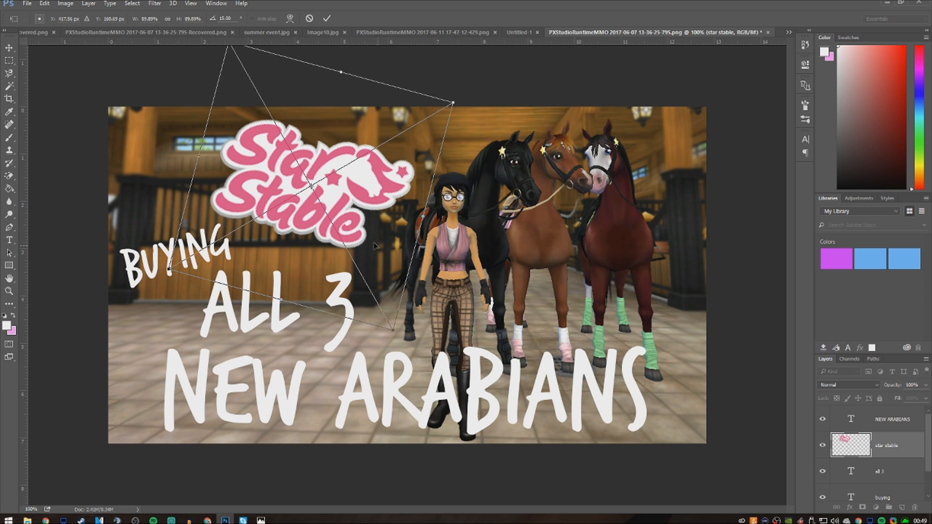
{"action": "left_click_drag", "start_coordinate": [343, 221], "coordinate": [345, 220]}
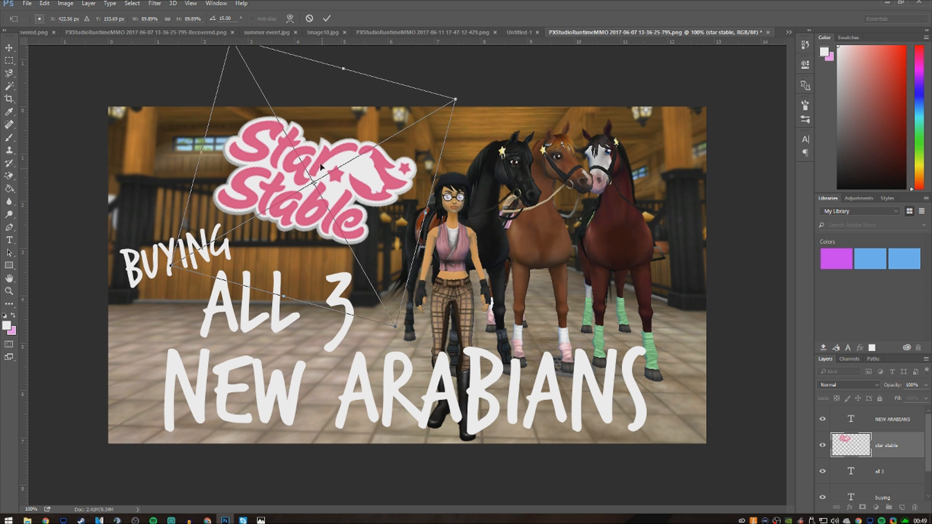
{"action": "left_click", "coordinate": [327, 20]}
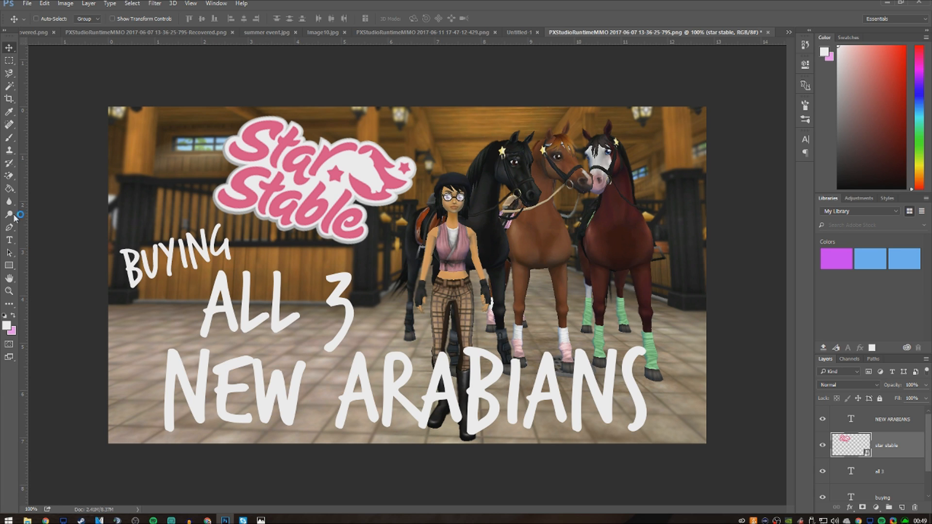
Create a new layer and move it beneath all the text layers, directly above the Layer 0 background
{"action": "left_click", "coordinate": [87, 4]}
{"action": "mouse_move", "coordinate": [97, 14]}
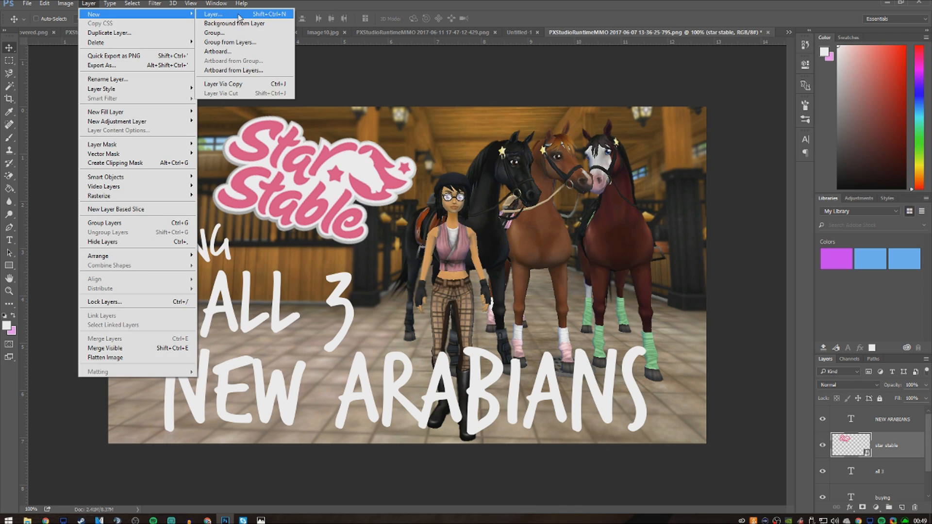
{"action": "left_click", "coordinate": [218, 14]}
{"action": "left_click", "coordinate": [549, 161]}
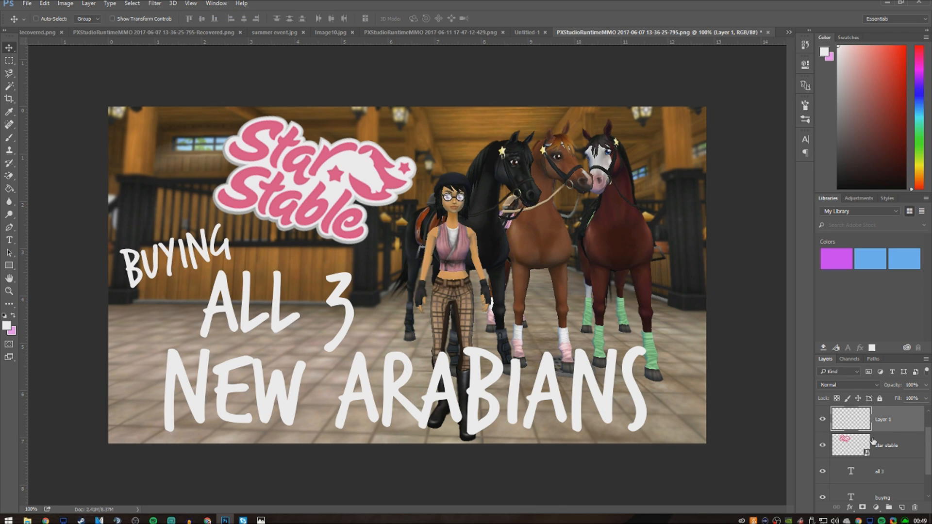
{"action": "left_click_drag", "start_coordinate": [890, 506], "coordinate": [889, 488]}
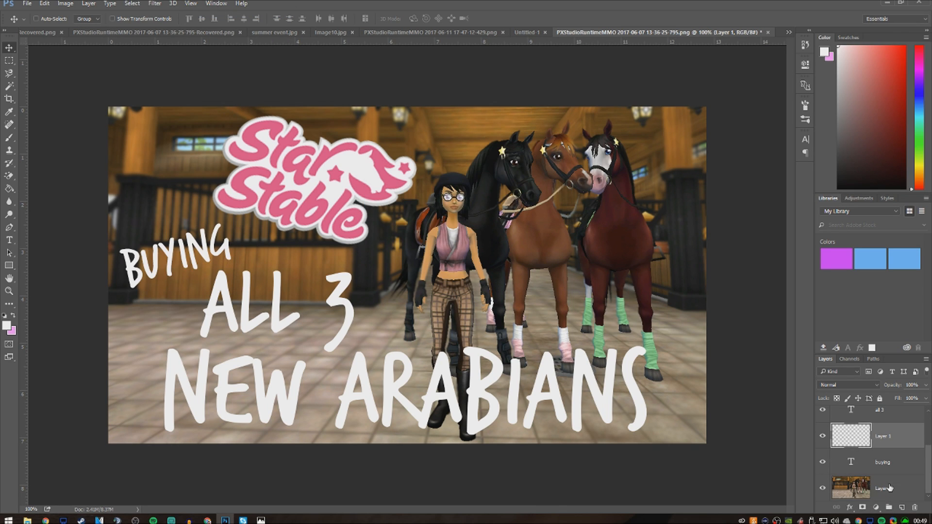
{"action": "left_click_drag", "start_coordinate": [885, 436], "coordinate": [878, 491]}
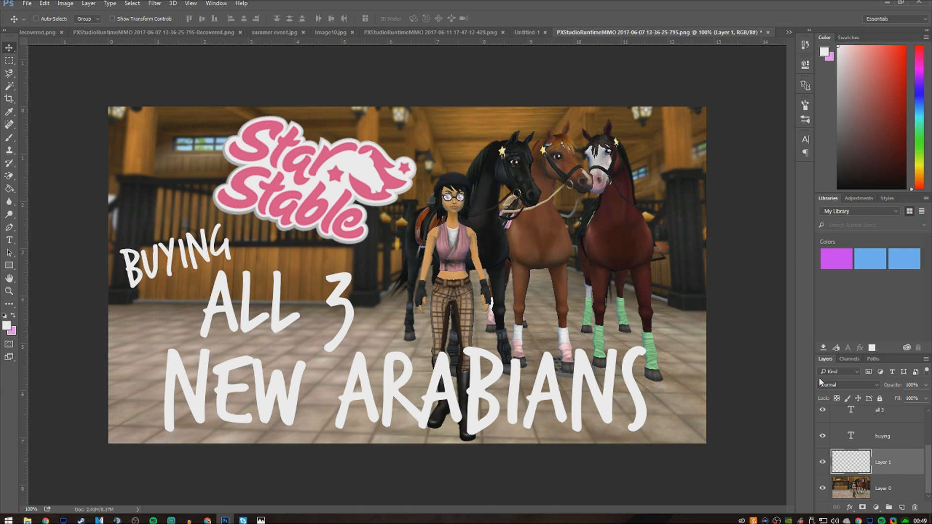
Paint a soft light purple glow behind the BUYING text on the new layer with an enlarged soft Brush
{"action": "left_click", "coordinate": [8, 327]}
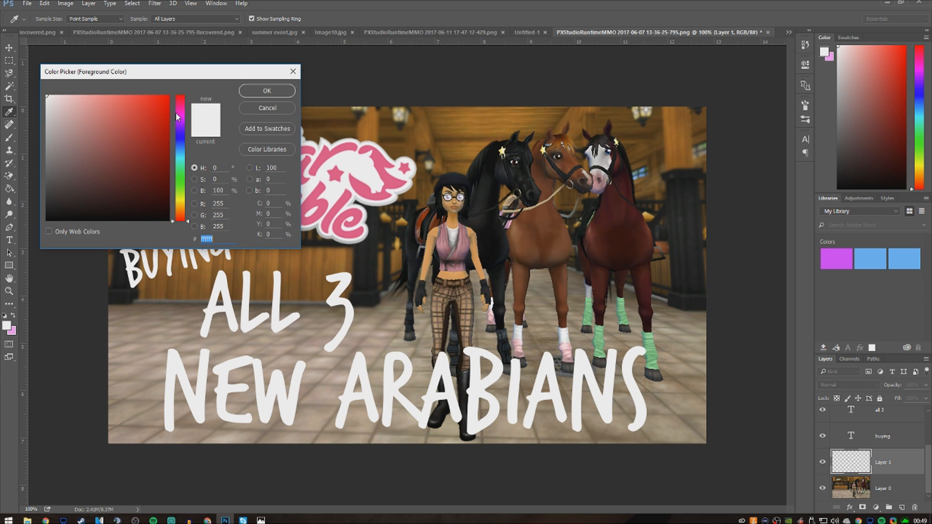
{"action": "left_click_drag", "start_coordinate": [157, 111], "coordinate": [116, 87]}
{"action": "left_click", "coordinate": [267, 90]}
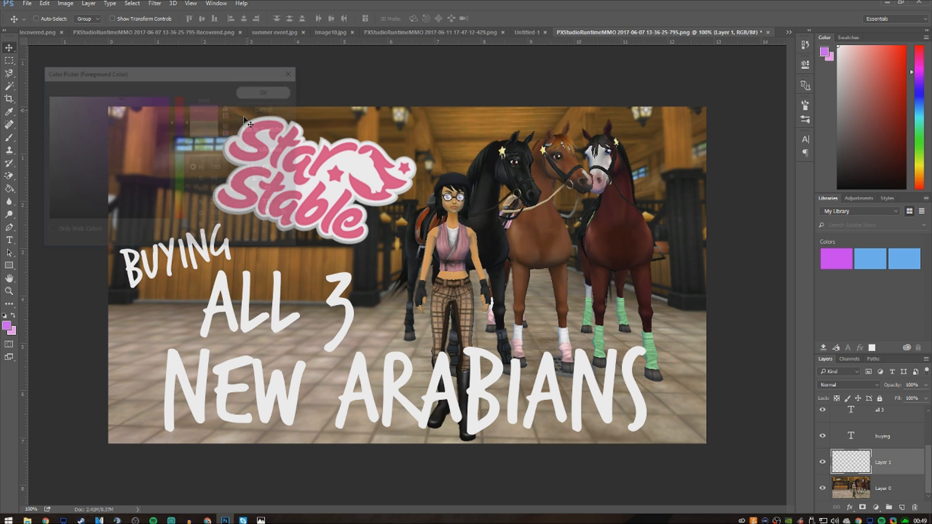
{"action": "left_click", "coordinate": [8, 138]}
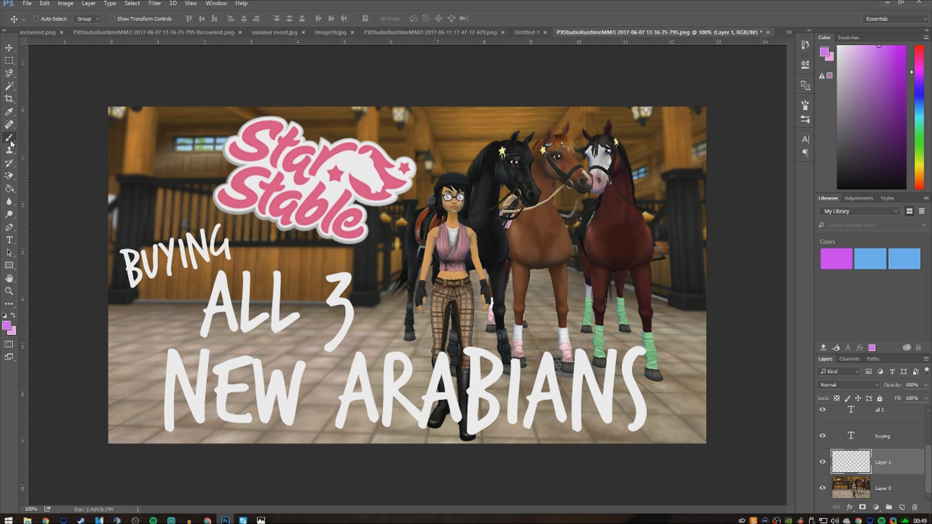
{"action": "left_click", "coordinate": [50, 20]}
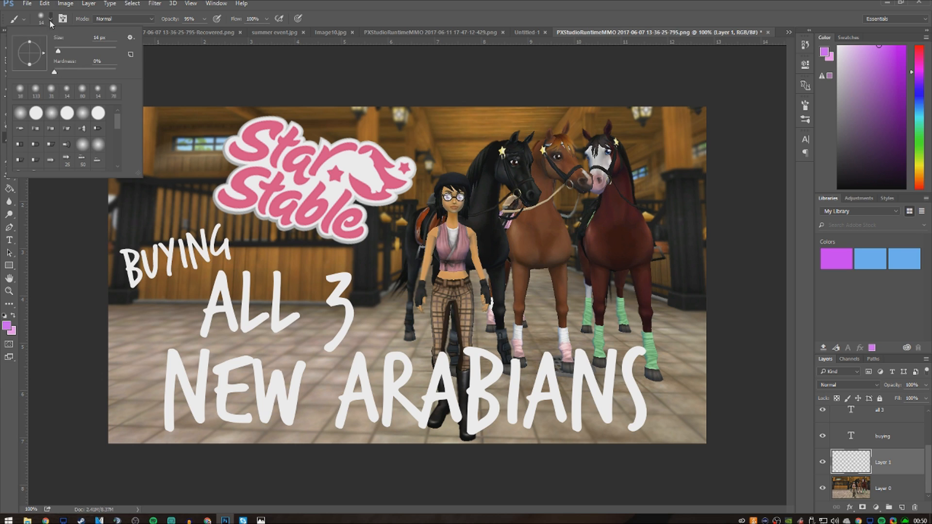
{"action": "left_click_drag", "start_coordinate": [60, 53], "coordinate": [67, 53]}
{"action": "mouse_move", "coordinate": [126, 252]}
{"action": "left_mouse_down"}
{"action": "mouse_move", "coordinate": [132, 284]}
{"action": "mouse_move", "coordinate": [123, 250]}
{"action": "mouse_move", "coordinate": [133, 266]}
{"action": "mouse_move", "coordinate": [134, 249]}
{"action": "mouse_move", "coordinate": [133, 286]}
{"action": "mouse_move", "coordinate": [146, 250]}
{"action": "mouse_move", "coordinate": [150, 278]}
{"action": "mouse_move", "coordinate": [159, 244]}
{"action": "mouse_move", "coordinate": [171, 276]}
{"action": "mouse_move", "coordinate": [199, 233]}
{"action": "left_mouse_up"}
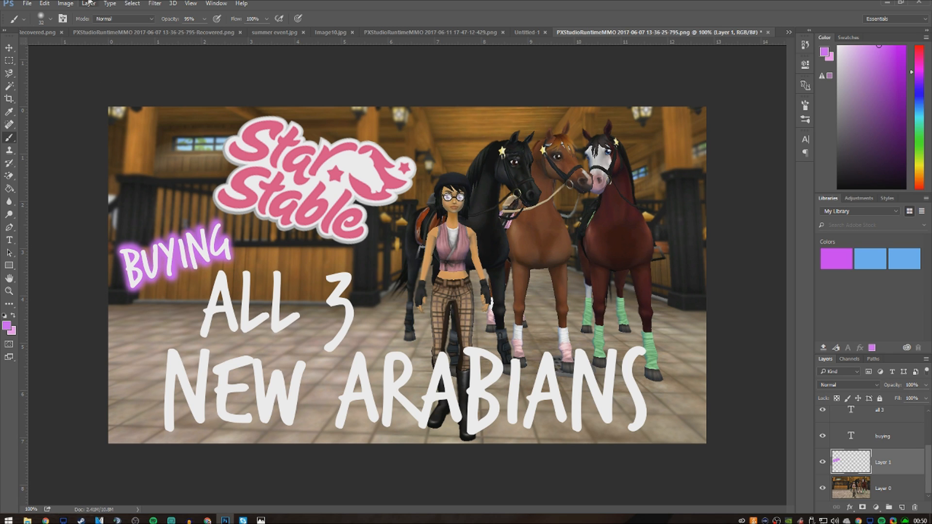
Enlarge the brush further and paint the same purple glow behind the NEW ARABIANS text
{"action": "left_click", "coordinate": [51, 19]}
{"action": "left_click_drag", "start_coordinate": [64, 53], "coordinate": [67, 53]}
{"action": "mouse_move", "coordinate": [171, 358]}
{"action": "left_mouse_down"}
{"action": "mouse_move", "coordinate": [170, 423]}
{"action": "mouse_move", "coordinate": [174, 365]}
{"action": "mouse_move", "coordinate": [205, 372]}
{"action": "mouse_move", "coordinate": [199, 409]}
{"action": "mouse_move", "coordinate": [245, 360]}
{"action": "mouse_move", "coordinate": [223, 370]}
{"action": "mouse_move", "coordinate": [232, 391]}
{"action": "left_mouse_up"}
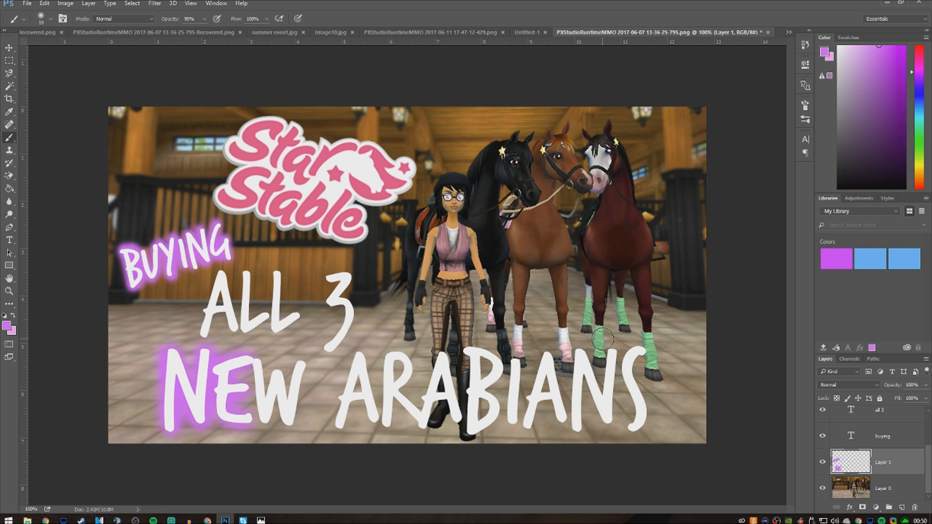
{"action": "mouse_move", "coordinate": [258, 362]}
{"action": "left_mouse_down"}
{"action": "mouse_move", "coordinate": [263, 420]}
{"action": "mouse_move", "coordinate": [290, 419]}
{"action": "mouse_move", "coordinate": [269, 389]}
{"action": "left_mouse_up"}
{"action": "mouse_move", "coordinate": [360, 355]}
{"action": "left_mouse_down"}
{"action": "mouse_move", "coordinate": [355, 378]}
{"action": "mouse_move", "coordinate": [368, 401]}
{"action": "mouse_move", "coordinate": [406, 359]}
{"action": "mouse_move", "coordinate": [415, 419]}
{"action": "mouse_move", "coordinate": [440, 356]}
{"action": "mouse_move", "coordinate": [467, 357]}
{"action": "mouse_move", "coordinate": [477, 427]}
{"action": "mouse_move", "coordinate": [483, 387]}
{"action": "mouse_move", "coordinate": [480, 432]}
{"action": "mouse_move", "coordinate": [513, 360]}
{"action": "mouse_move", "coordinate": [510, 376]}
{"action": "mouse_move", "coordinate": [545, 356]}
{"action": "mouse_move", "coordinate": [545, 401]}
{"action": "mouse_move", "coordinate": [580, 392]}
{"action": "mouse_move", "coordinate": [582, 356]}
{"action": "mouse_move", "coordinate": [607, 362]}
{"action": "mouse_move", "coordinate": [634, 351]}
{"action": "left_mouse_up"}
Change the brush colour to light green (#75ff8c) and paint a glow behind the ALL 3 text
{"action": "left_click", "coordinate": [7, 325]}
{"action": "left_click_drag", "start_coordinate": [180, 188], "coordinate": [179, 175]}
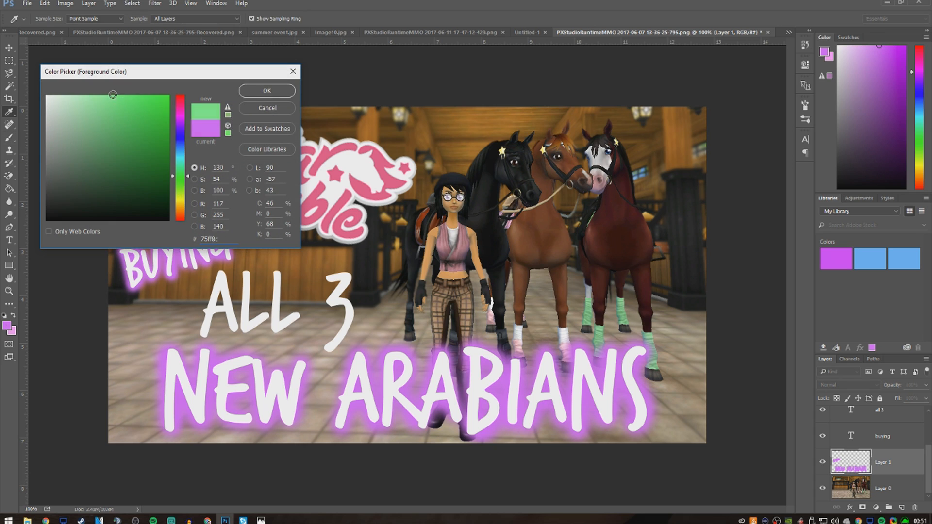
{"action": "left_click", "coordinate": [267, 90]}
{"action": "mouse_move", "coordinate": [221, 270]}
{"action": "left_mouse_down"}
{"action": "mouse_move", "coordinate": [204, 330]}
{"action": "mouse_move", "coordinate": [227, 313]}
{"action": "mouse_move", "coordinate": [292, 332]}
{"action": "mouse_move", "coordinate": [354, 296]}
{"action": "mouse_move", "coordinate": [334, 352]}
{"action": "mouse_move", "coordinate": [326, 348]}
{"action": "mouse_move", "coordinate": [334, 354]}
{"action": "left_mouse_up"}
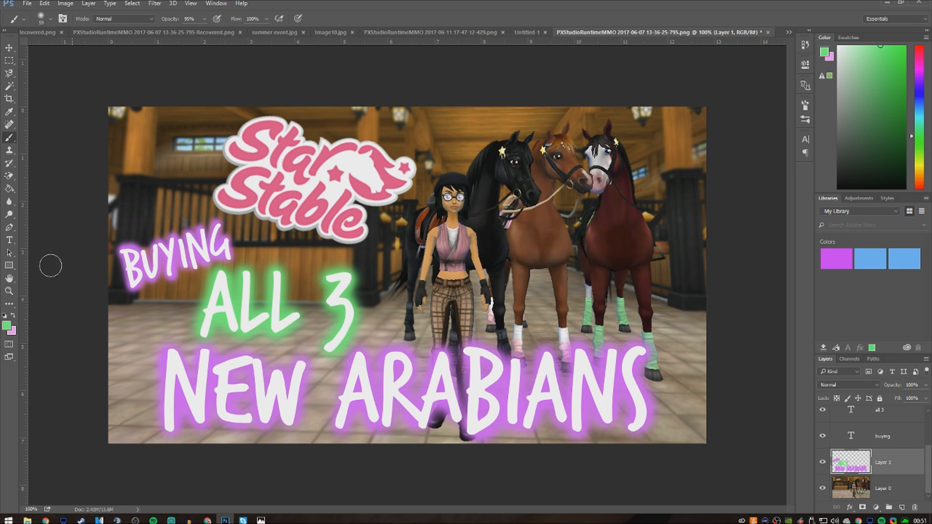
Add a white text layer with the character's full name on two lines beside the star stable logo
{"action": "left_click", "coordinate": [8, 239]}
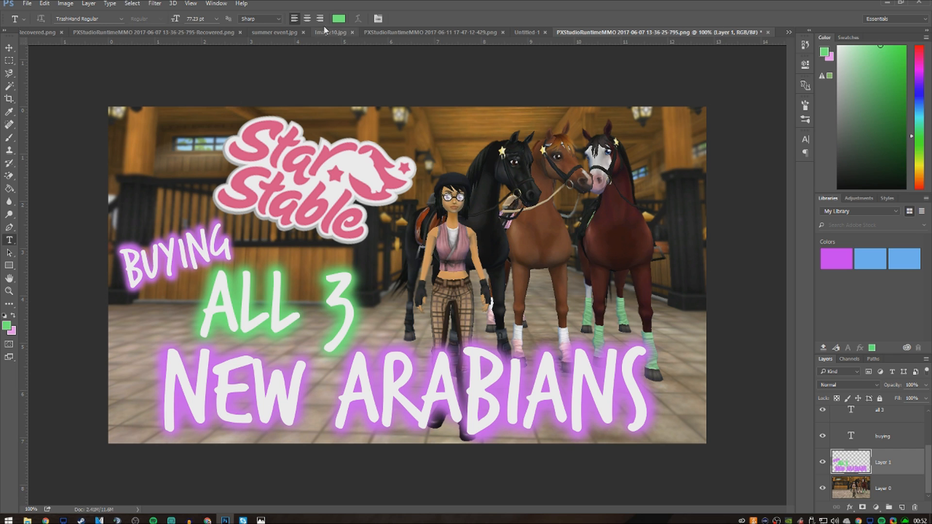
{"action": "left_click", "coordinate": [339, 18]}
{"action": "left_click", "coordinate": [50, 98]}
{"action": "left_click", "coordinate": [254, 92]}
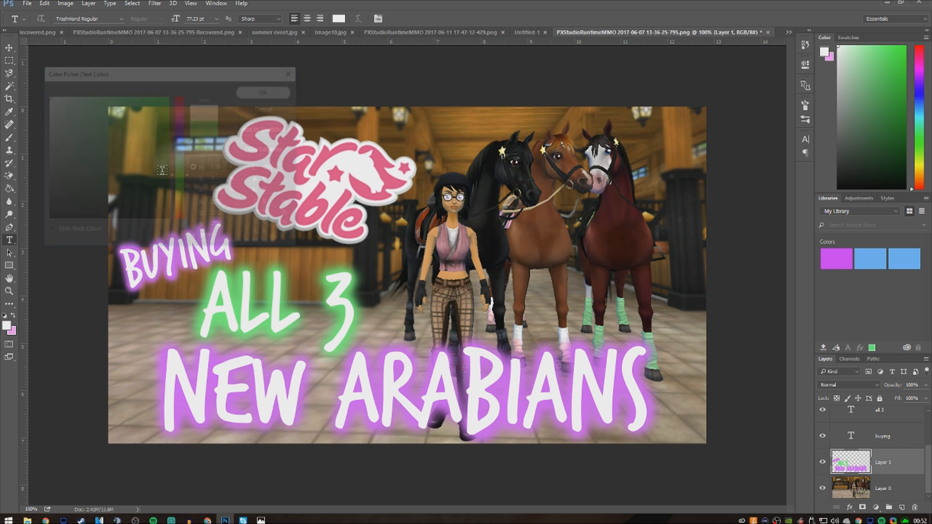
{"action": "left_click", "coordinate": [135, 152]}
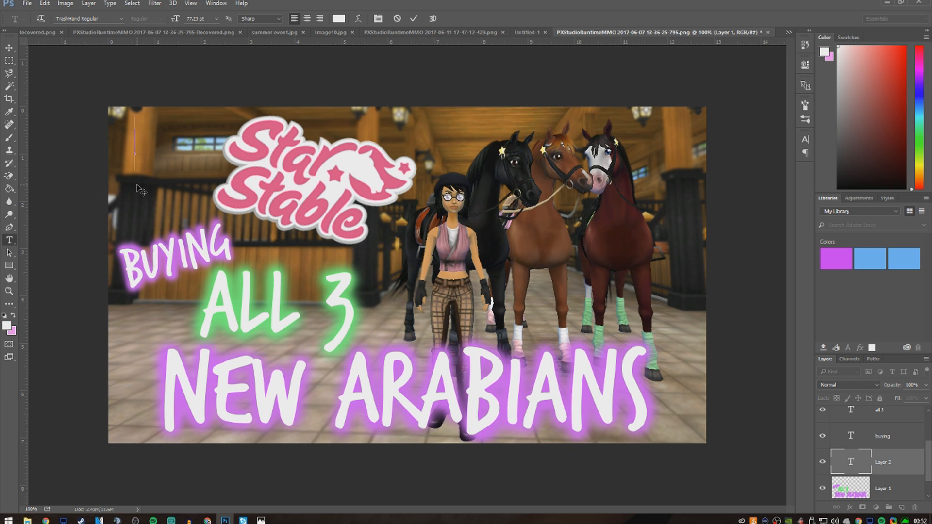
{"action": "type", "text": "synne"}
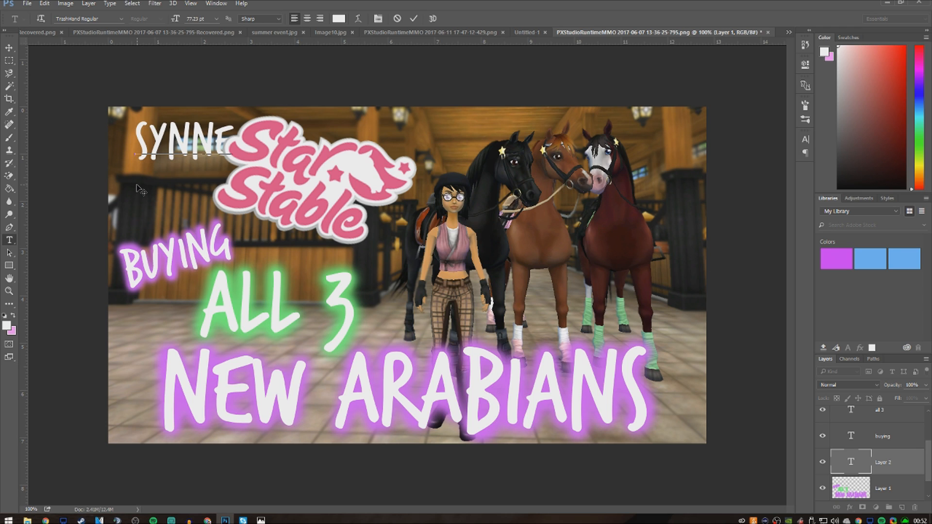
{"action": "key", "text": "Return"}
{"action": "type", "text": "eastw"}
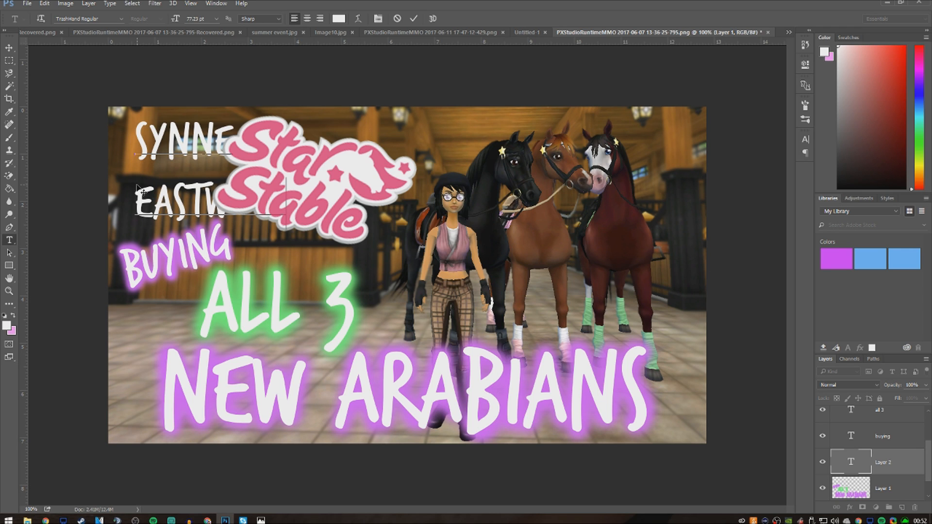
{"action": "left_click", "coordinate": [413, 18]}
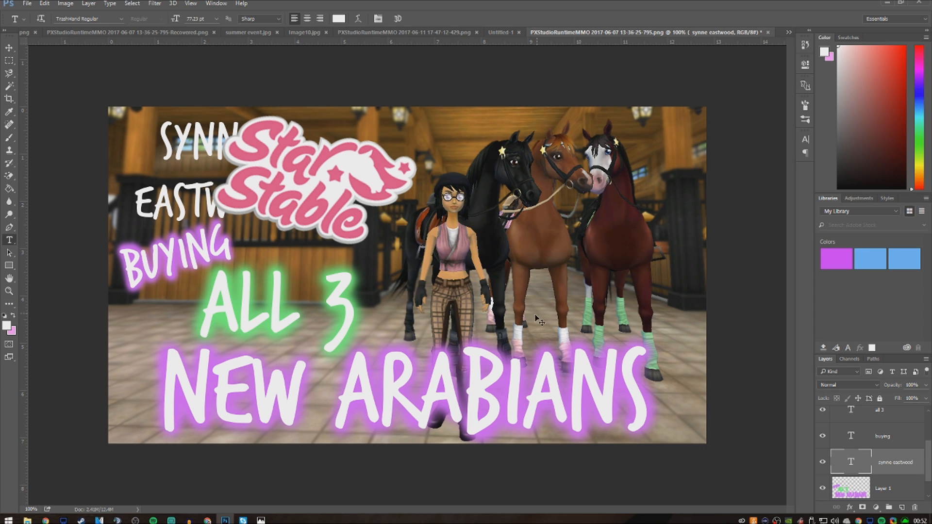
Scale the name text to about 42%, keep it practically level and position it beside the logo, above BUYING
{"action": "key", "text": "ctrl+t"}
{"action": "left_click_drag", "start_coordinate": [286, 230], "coordinate": [193, 199]}
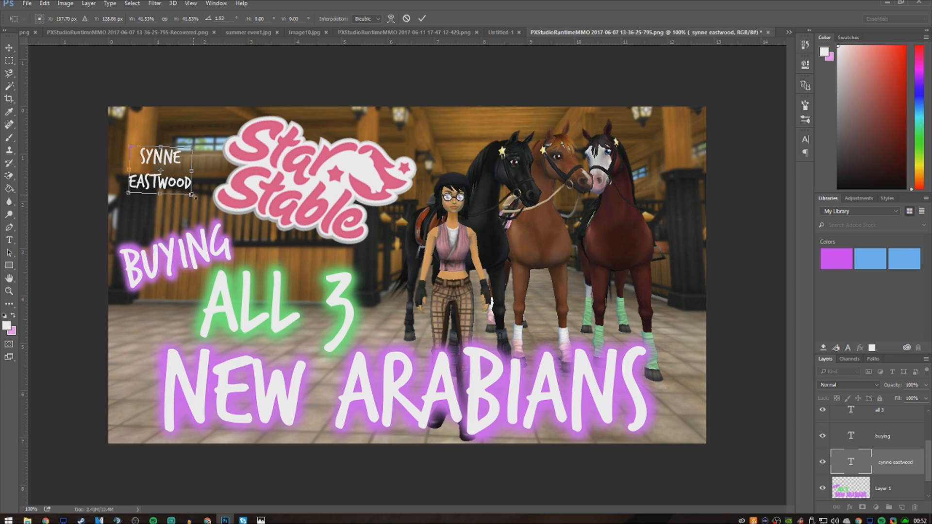
{"action": "left_click_drag", "start_coordinate": [197, 204], "coordinate": [194, 201]}
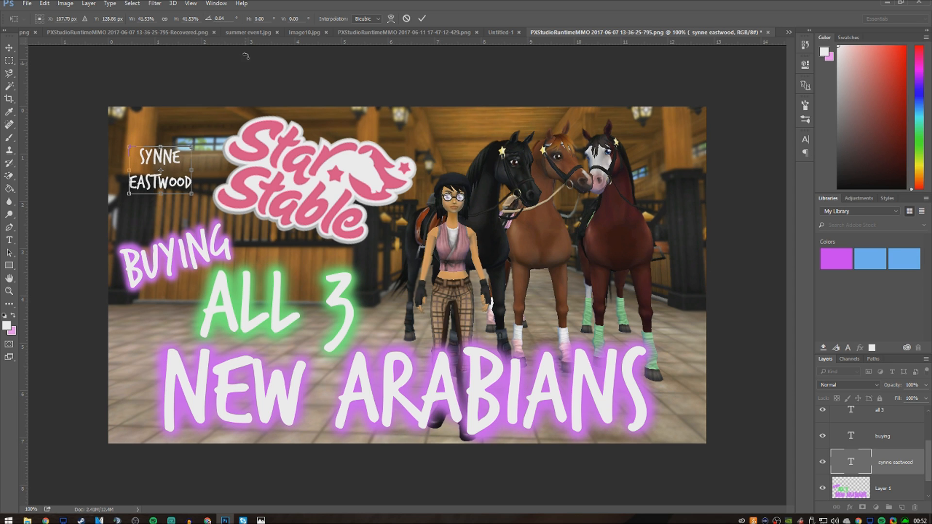
{"action": "left_click", "coordinate": [422, 18]}
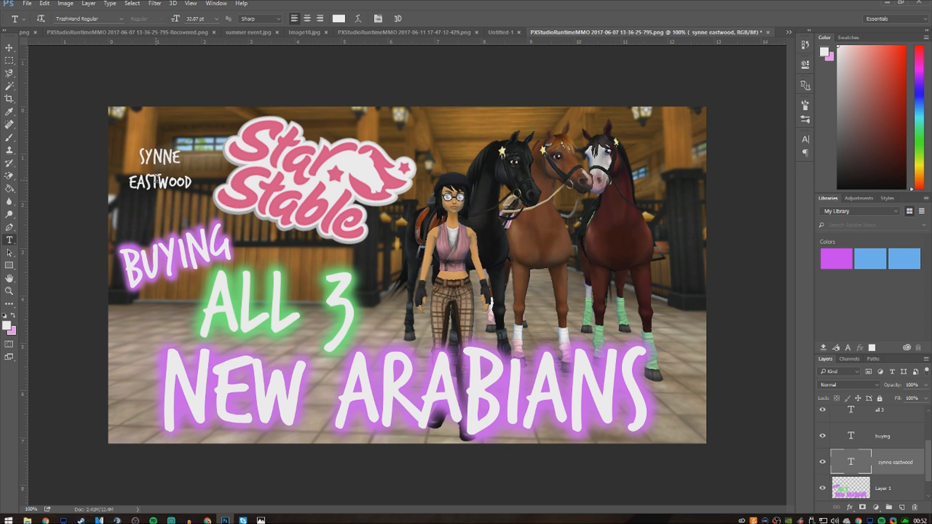
Draw a light blue 92 × 42 px rectangle around the first line of the name and move its layer beneath the name text
{"action": "left_click", "coordinate": [13, 315]}
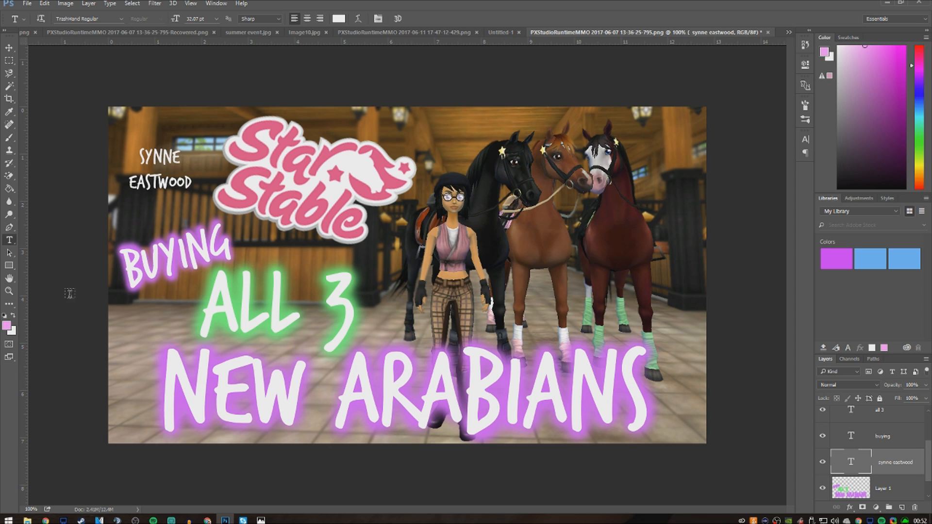
{"action": "left_click", "coordinate": [7, 325]}
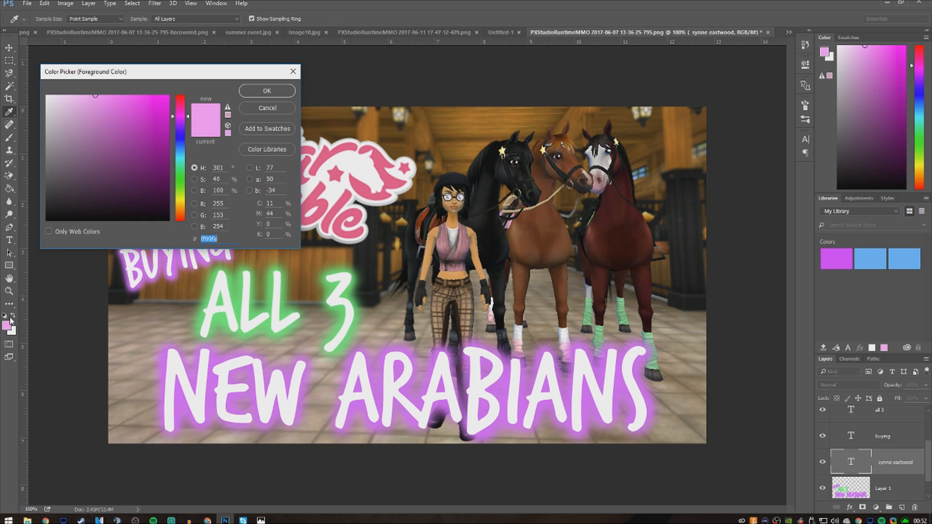
{"action": "left_click", "coordinate": [183, 146]}
{"action": "left_click_drag", "start_coordinate": [183, 147], "coordinate": [183, 148]}
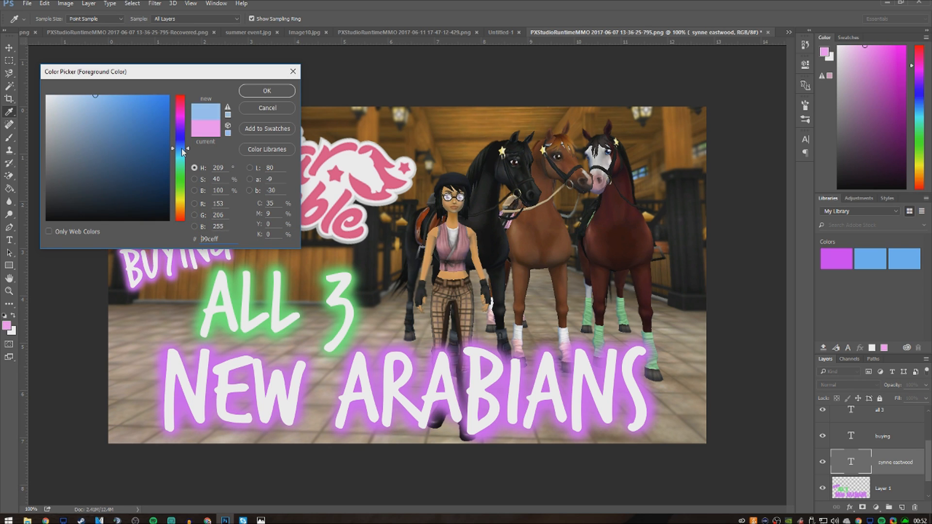
{"action": "left_click", "coordinate": [111, 95]}
{"action": "left_click", "coordinate": [267, 90]}
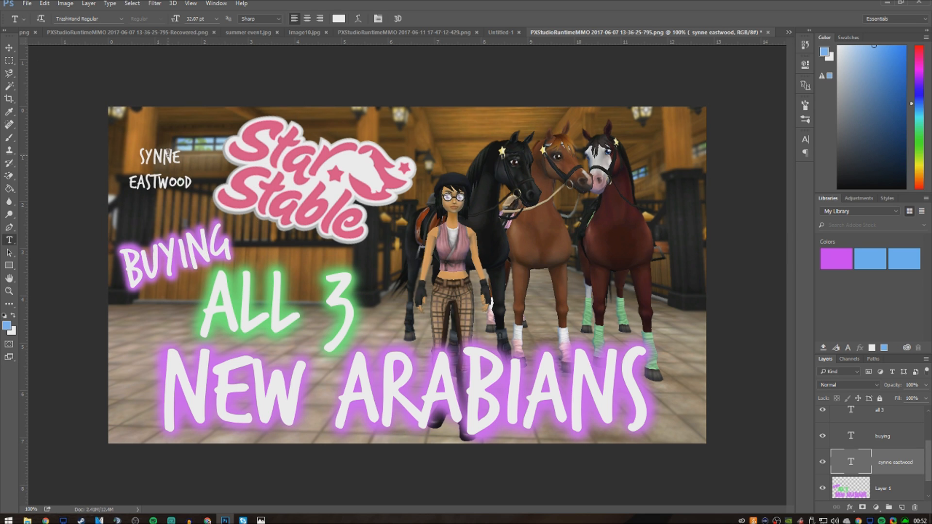
{"action": "left_click", "coordinate": [10, 266]}
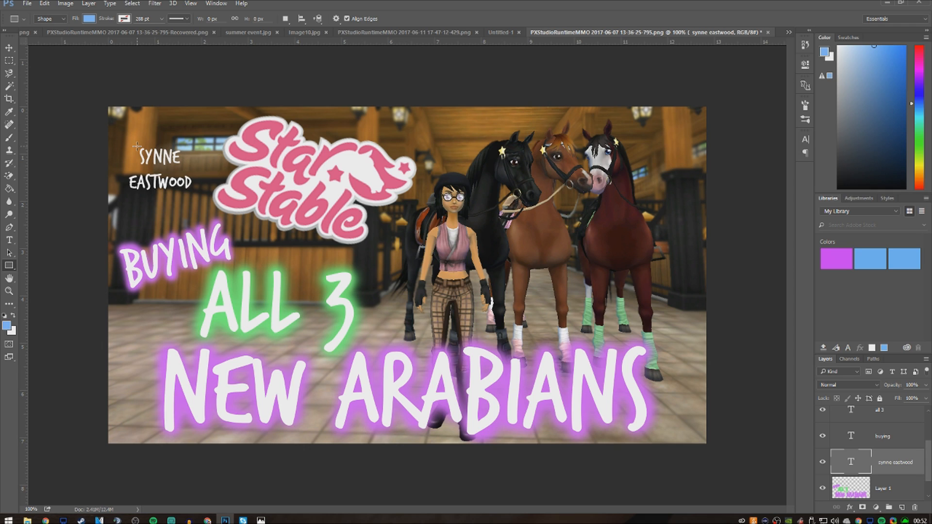
{"action": "left_click_drag", "start_coordinate": [137, 145], "coordinate": [182, 166]}
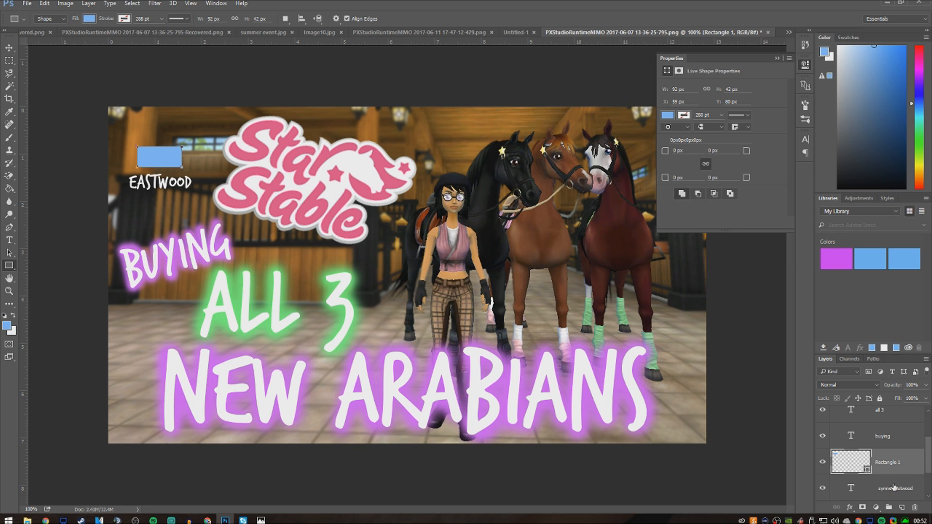
{"action": "scroll", "coordinate": [922, 461], "scroll_direction": "down", "scroll_amount": 1}
{"action": "left_click_drag", "start_coordinate": [890, 449], "coordinate": [892, 480]}
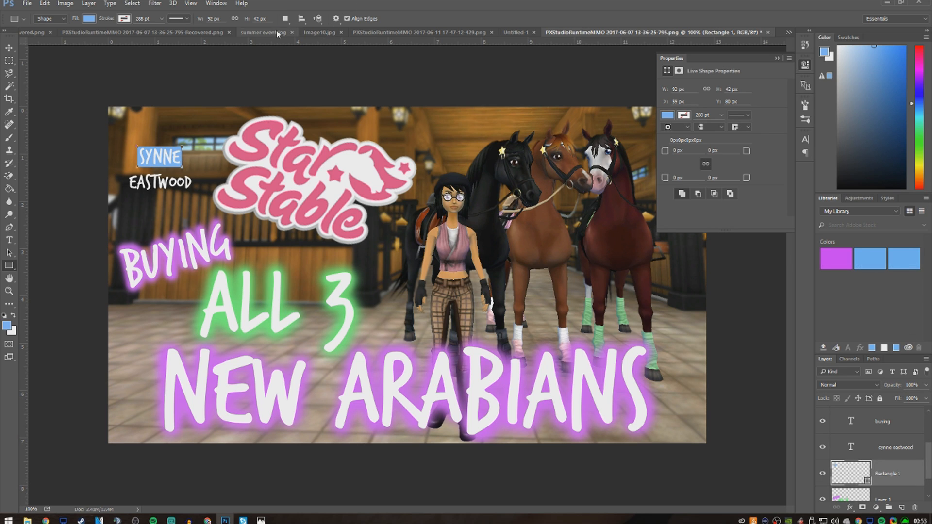
Rasterize the blue rectangle's layer and duplicate it
{"action": "right_click", "coordinate": [887, 477]}
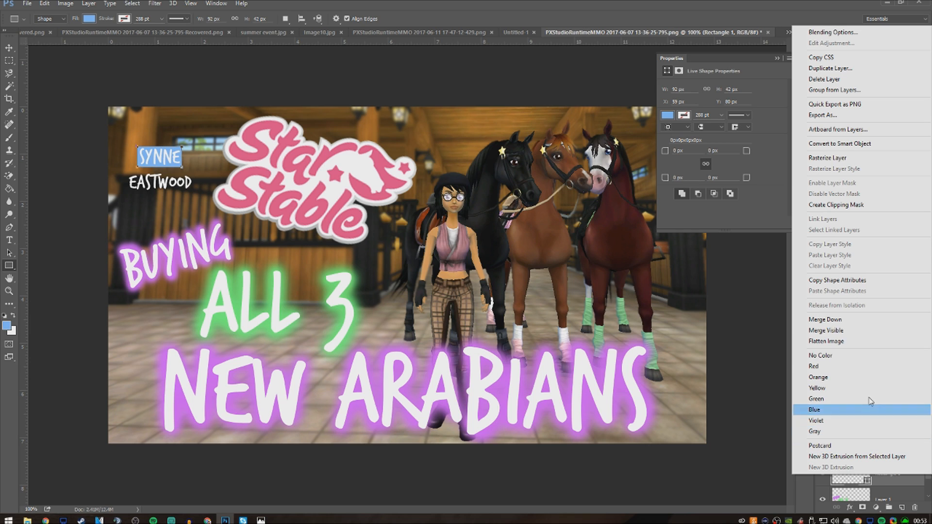
{"action": "left_click", "coordinate": [835, 159]}
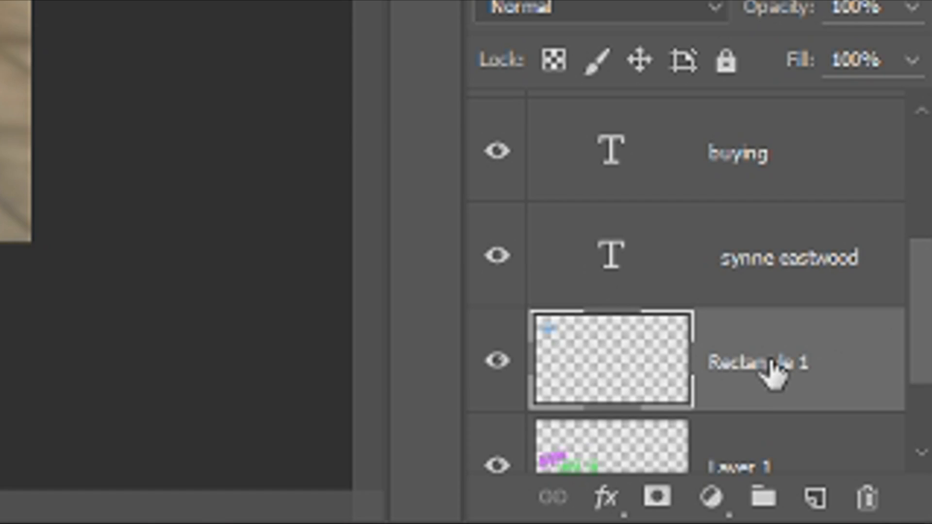
{"action": "left_click_drag", "start_coordinate": [891, 475], "coordinate": [897, 503]}
{"action": "left_click_drag", "start_coordinate": [796, 481], "coordinate": [820, 496]}
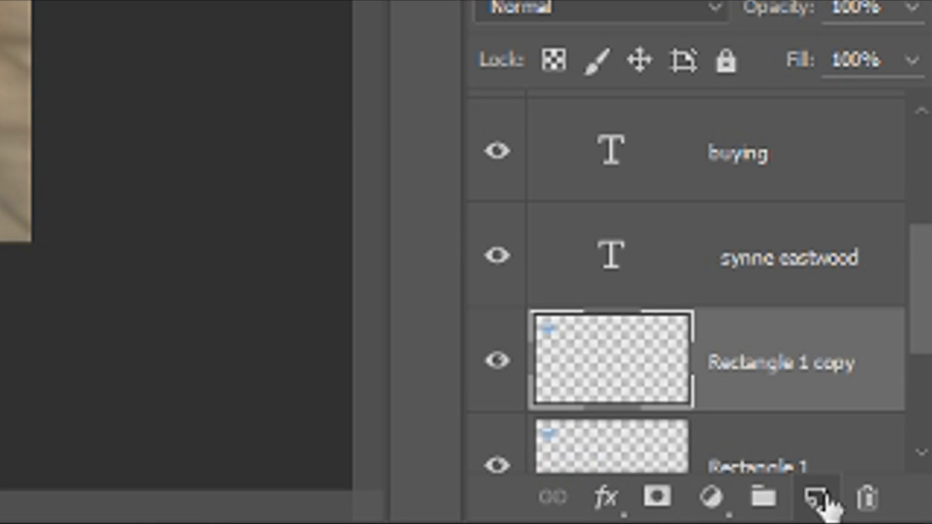
Move the duplicated blue rectangle behind the second line of the name and widen it to about 147% to cover that line
{"action": "scroll", "coordinate": [791, 326], "scroll_direction": "down", "scroll_amount": 1}
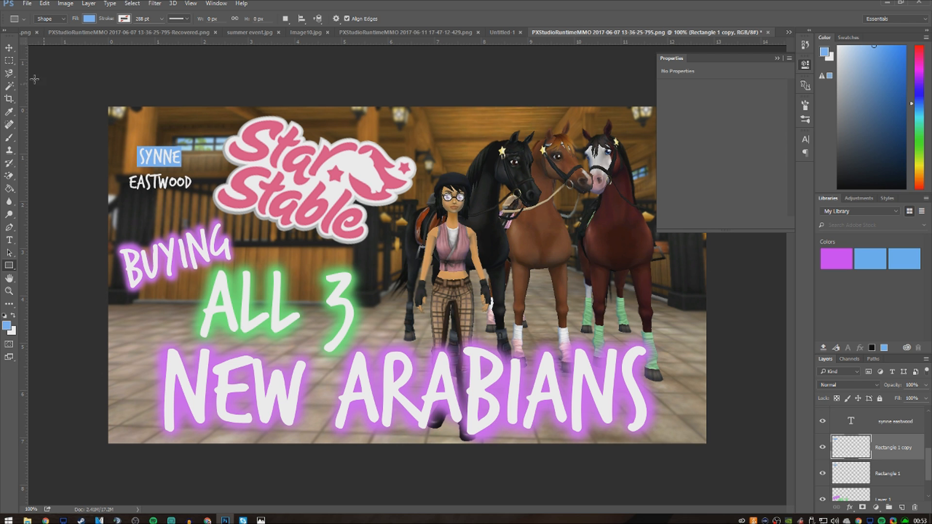
{"action": "left_click", "coordinate": [9, 48]}
{"action": "left_click_drag", "start_coordinate": [173, 162], "coordinate": [164, 187]}
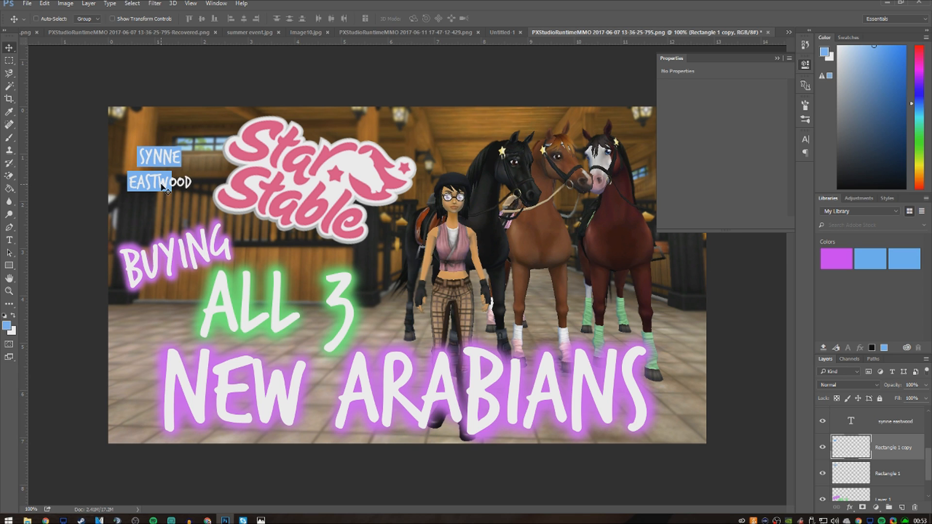
{"action": "key", "text": "ctrl+t"}
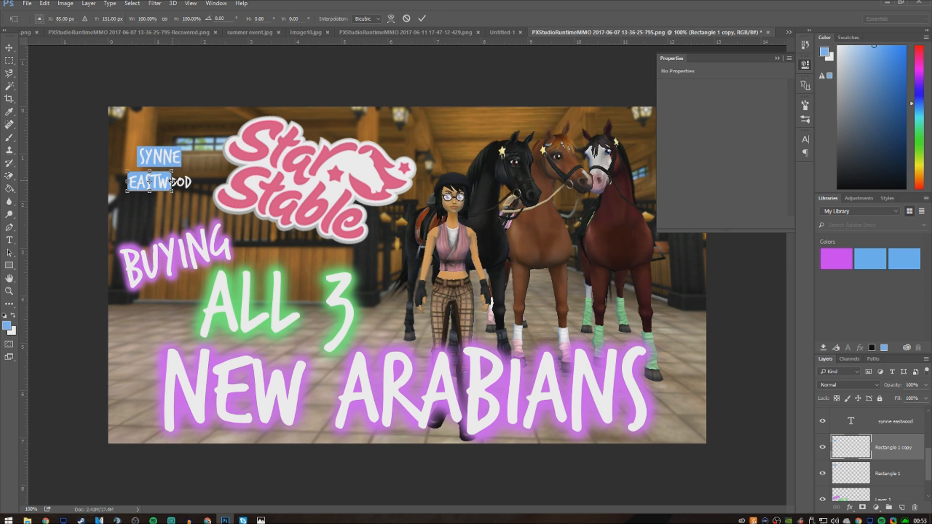
{"action": "left_click_drag", "start_coordinate": [171, 181], "coordinate": [193, 184]}
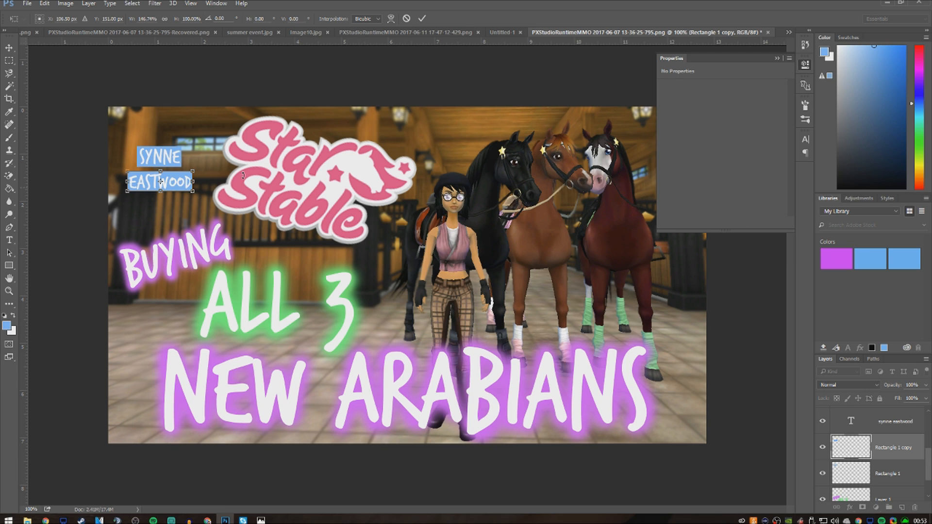
{"action": "left_click", "coordinate": [421, 19]}
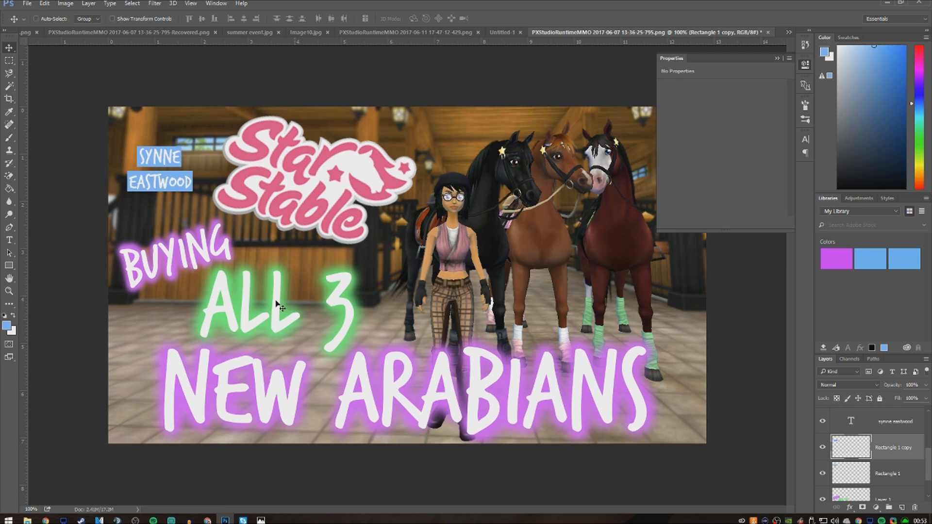
Add a drop shadow to the name text layer and reset the shadow's settings to their defaults
{"action": "left_click", "coordinate": [903, 425]}
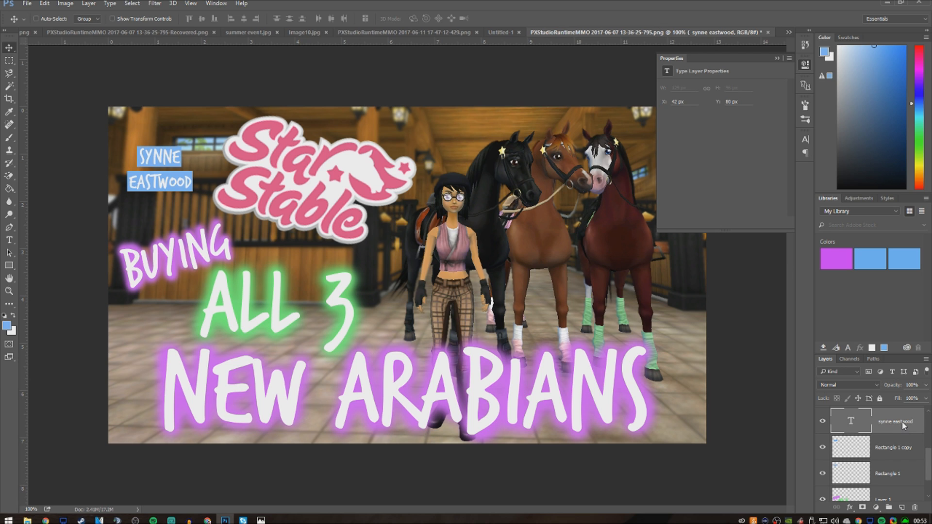
{"action": "right_click", "coordinate": [896, 424]}
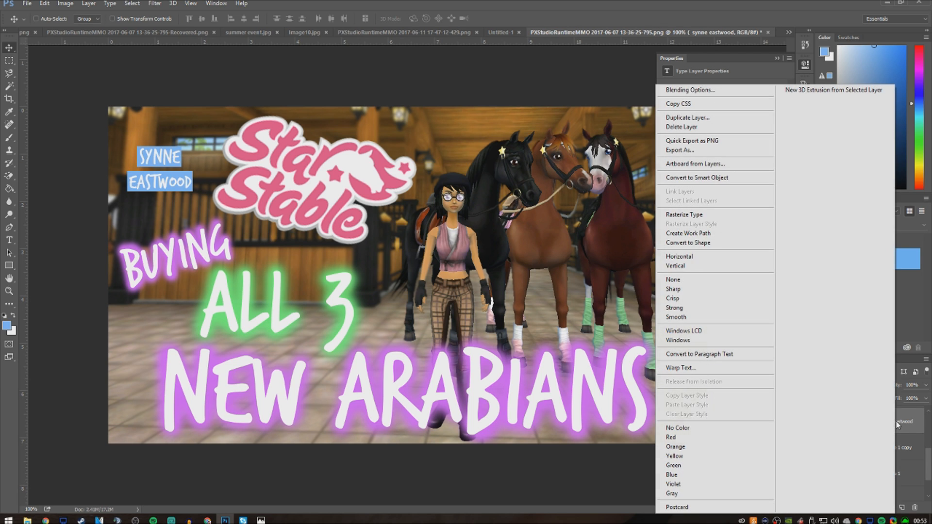
{"action": "left_click", "coordinate": [697, 90]}
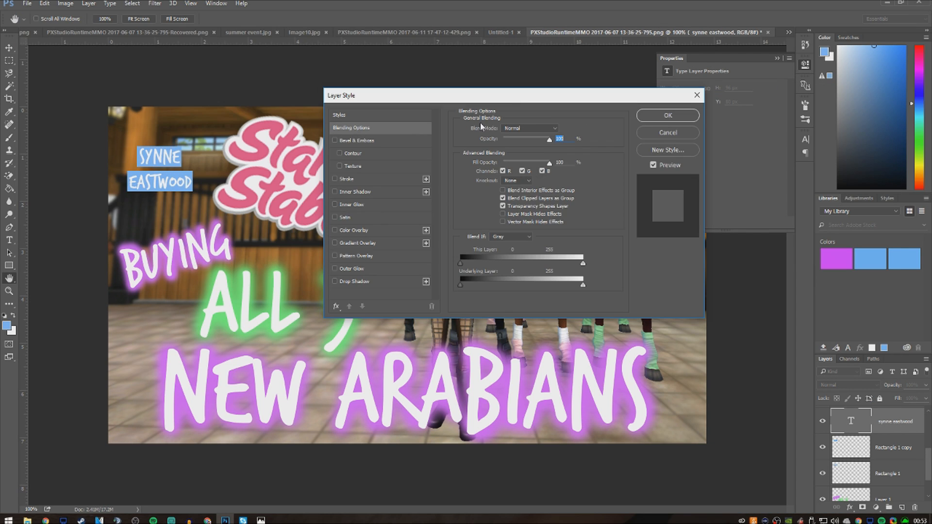
{"action": "left_click", "coordinate": [335, 281]}
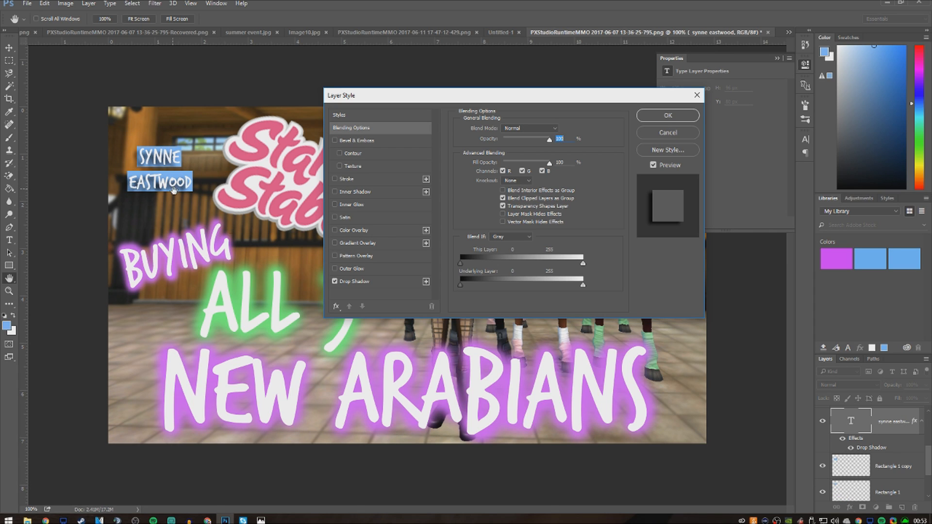
{"action": "left_click", "coordinate": [359, 282]}
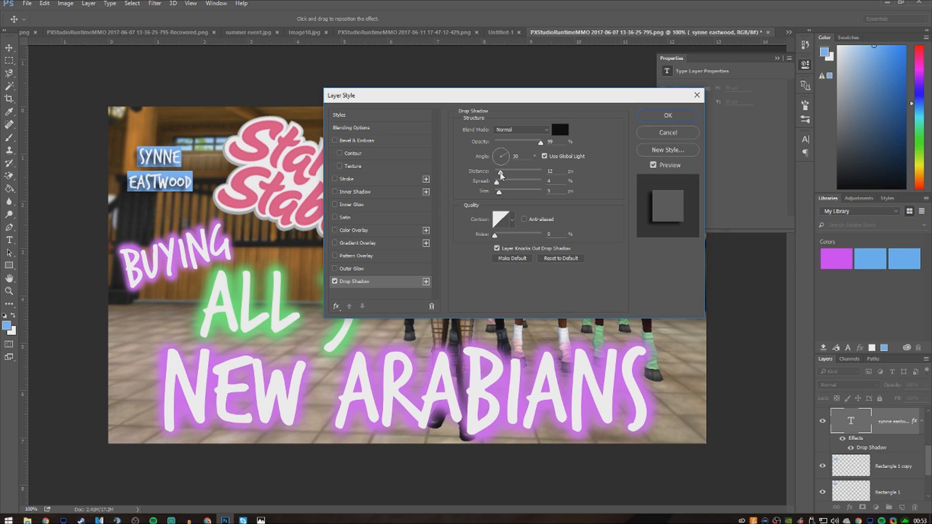
{"action": "left_click_drag", "start_coordinate": [502, 176], "coordinate": [499, 176]}
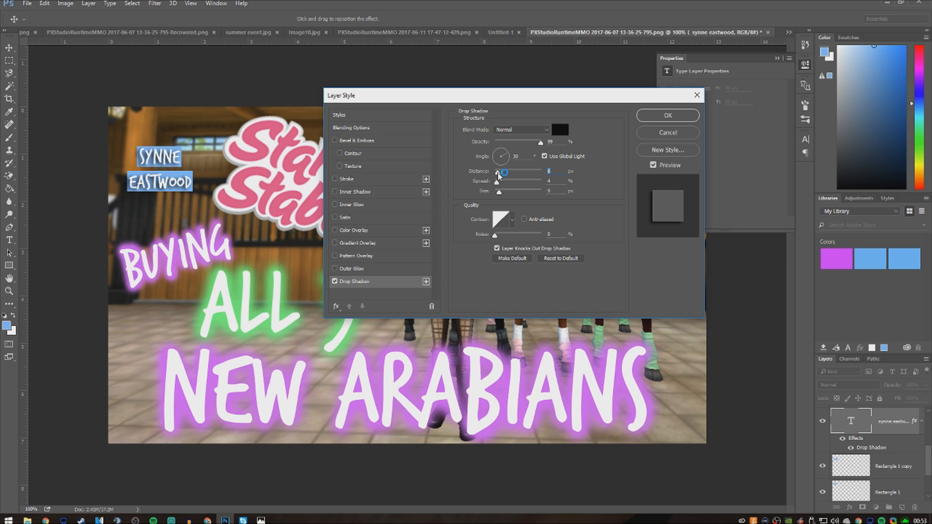
{"action": "left_click", "coordinate": [552, 258]}
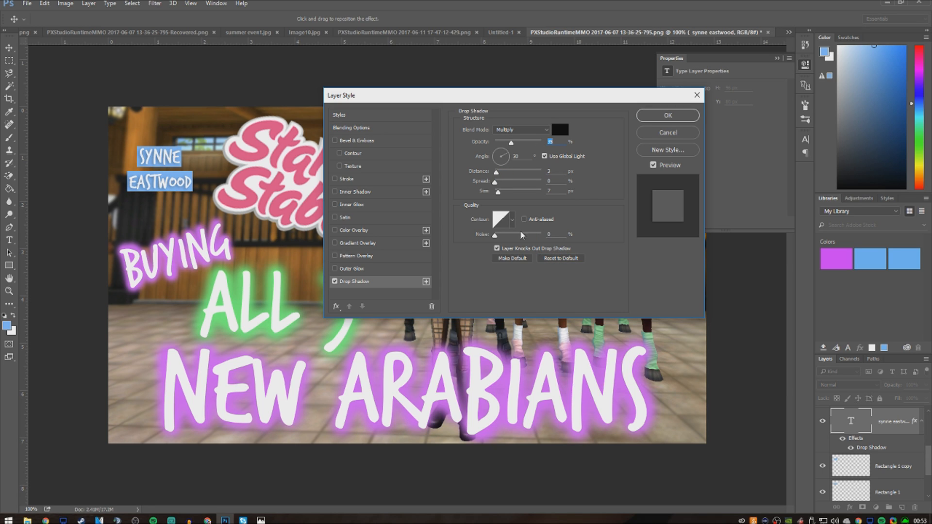
Give the name text's drop shadow Normal blend mode, 100% opacity, a 2 px distance and a slightly smaller size, and apply it
{"action": "left_click_drag", "start_coordinate": [496, 177], "coordinate": [499, 178]}
{"action": "left_click", "coordinate": [547, 128]}
{"action": "left_click", "coordinate": [514, 132]}
{"action": "left_click_drag", "start_coordinate": [513, 144], "coordinate": [551, 147]}
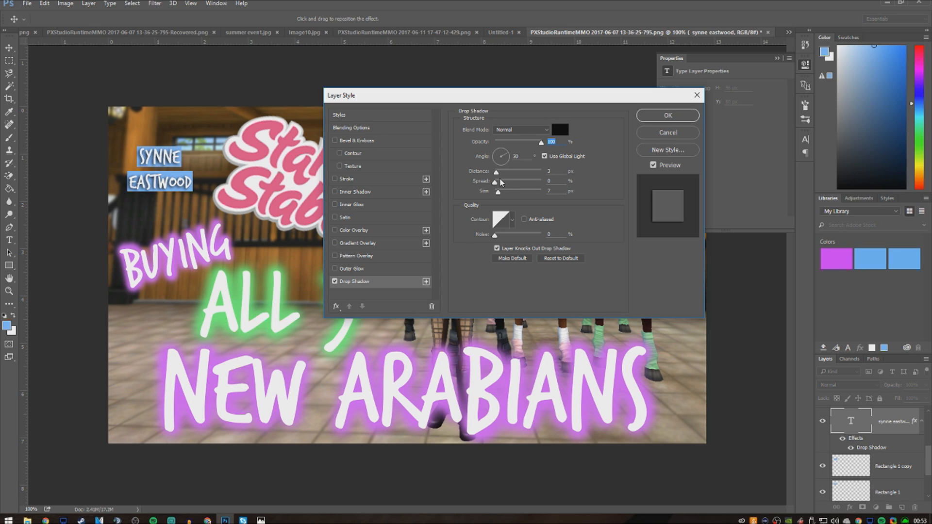
{"action": "left_click_drag", "start_coordinate": [496, 175], "coordinate": [497, 195]}
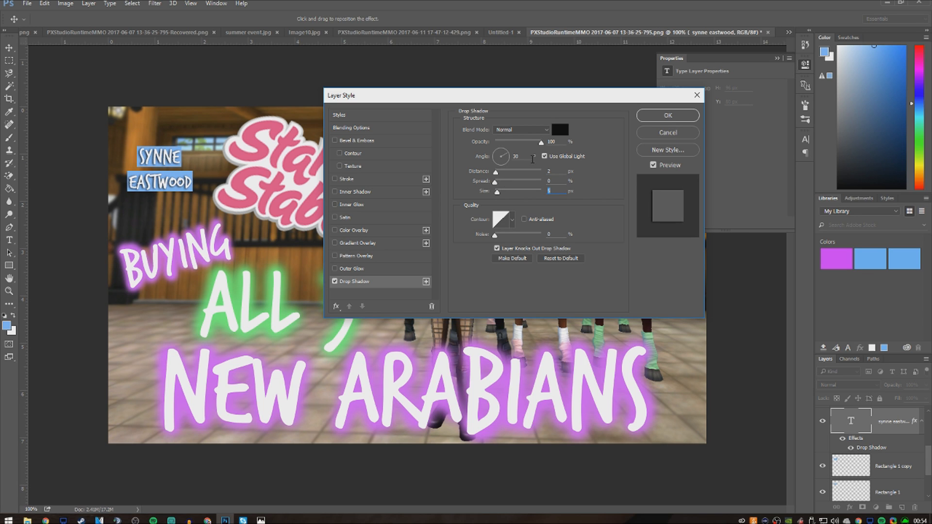
{"action": "left_click", "coordinate": [645, 115]}
{"action": "left_click", "coordinate": [778, 59]}
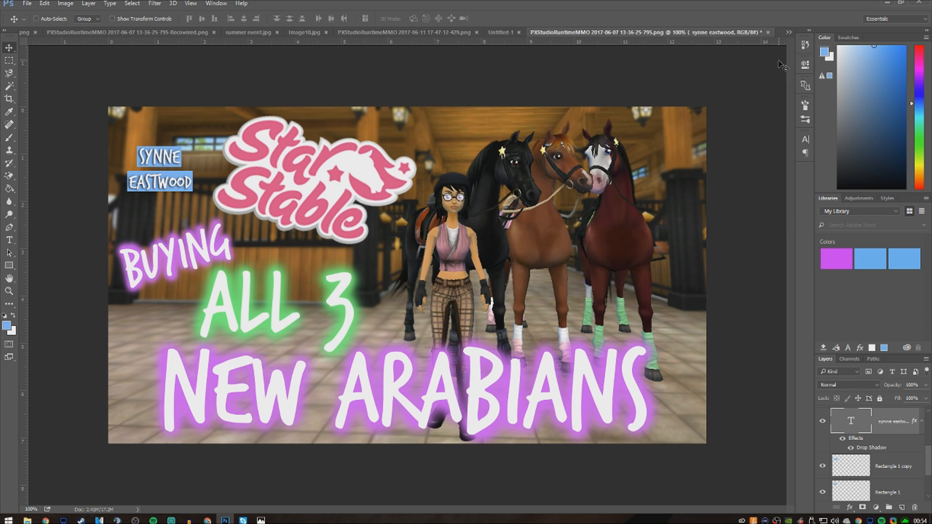